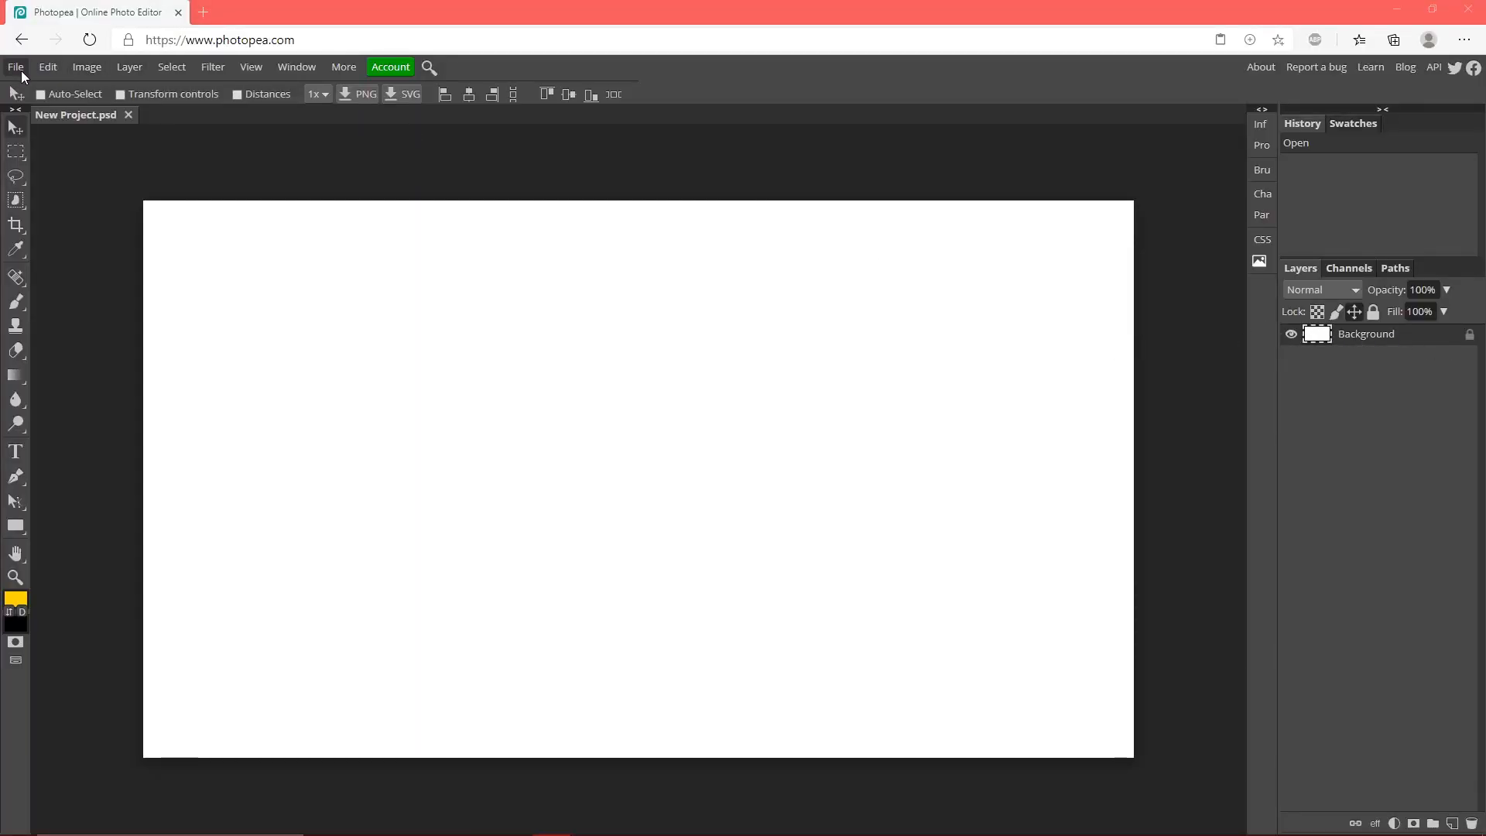
Create a new blank project 1920 px wide by 1080 px high
{"action": "left_click", "coordinate": [16, 66]}
{"action": "left_click", "coordinate": [35, 90]}
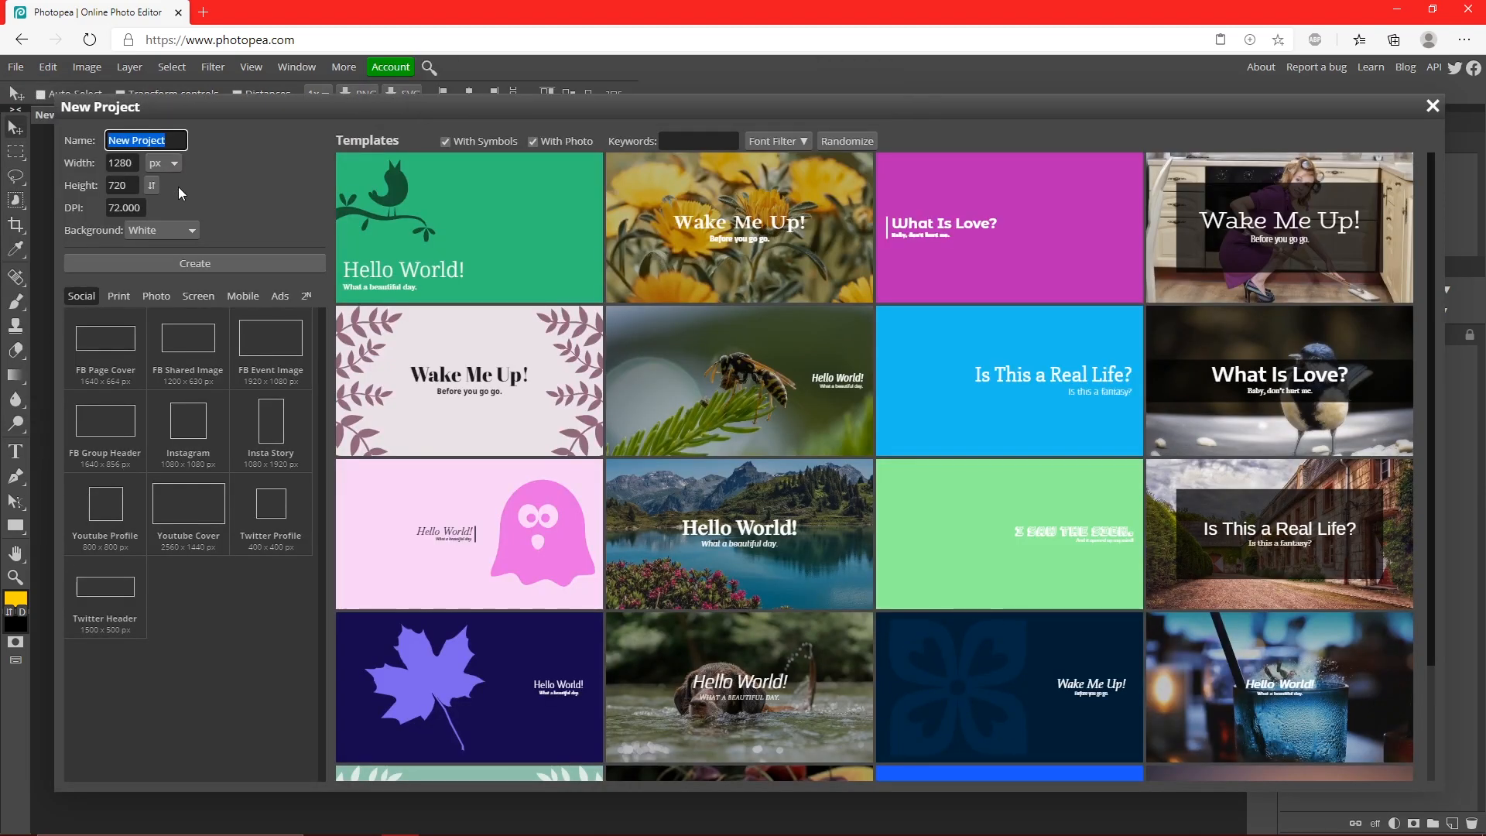
{"action": "double_click", "coordinate": [132, 162]}
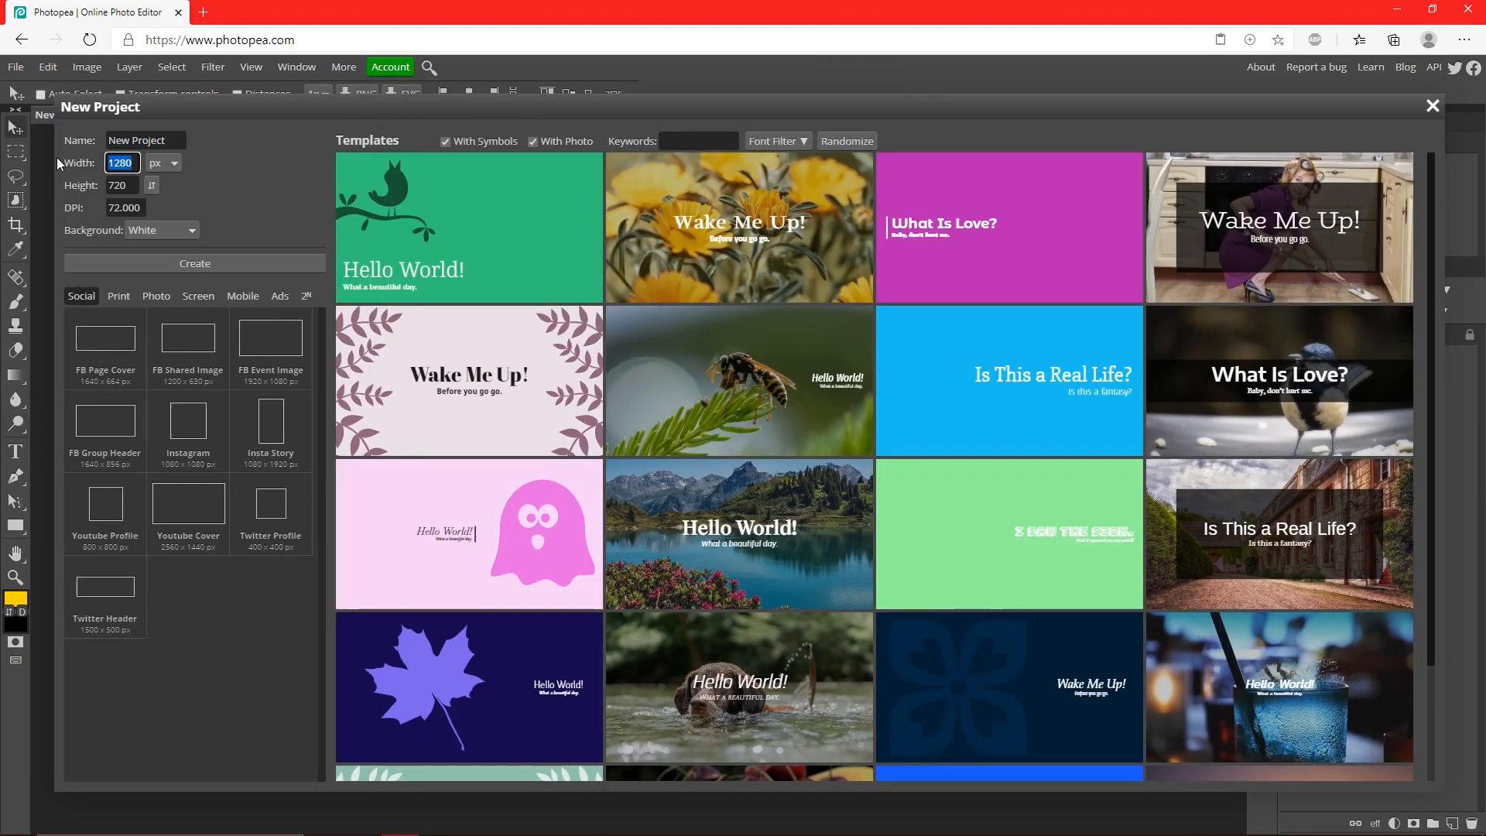
{"action": "type", "text": "1920"}
{"action": "key", "text": "Tab"}
{"action": "type", "text": "1"}
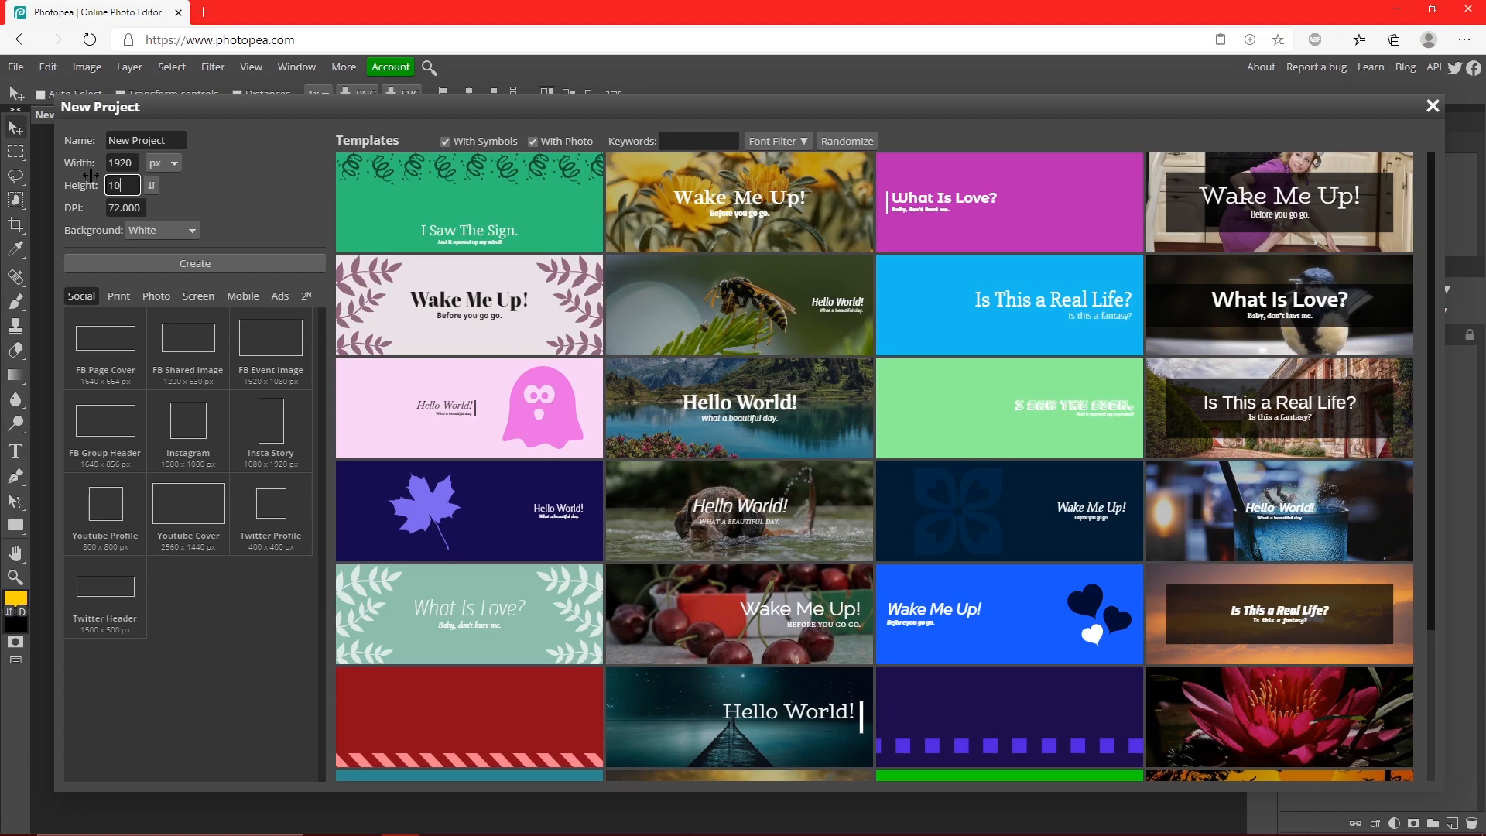
{"action": "type", "text": "80"}
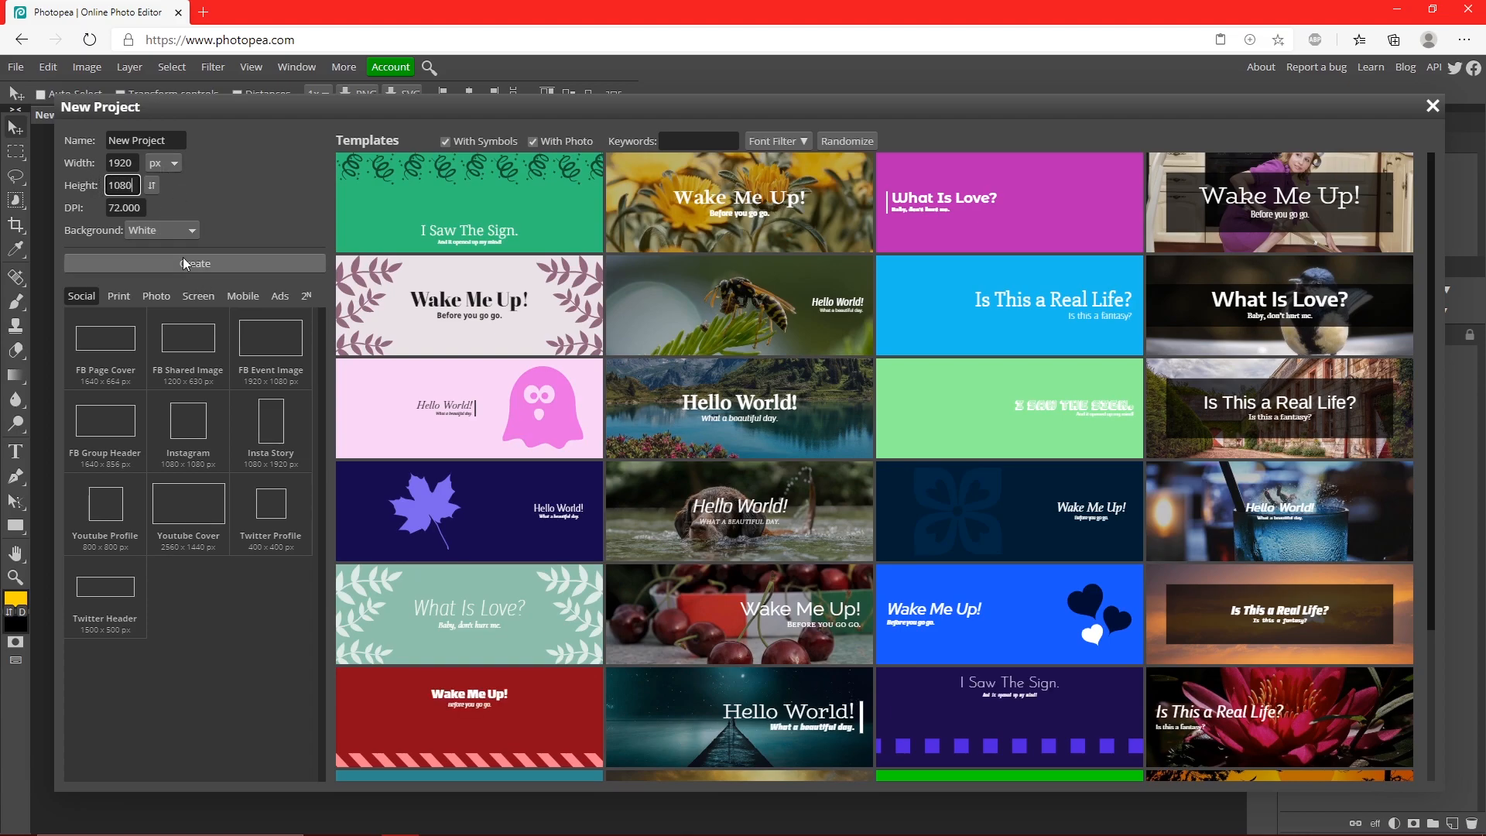
{"action": "left_click", "coordinate": [183, 264]}
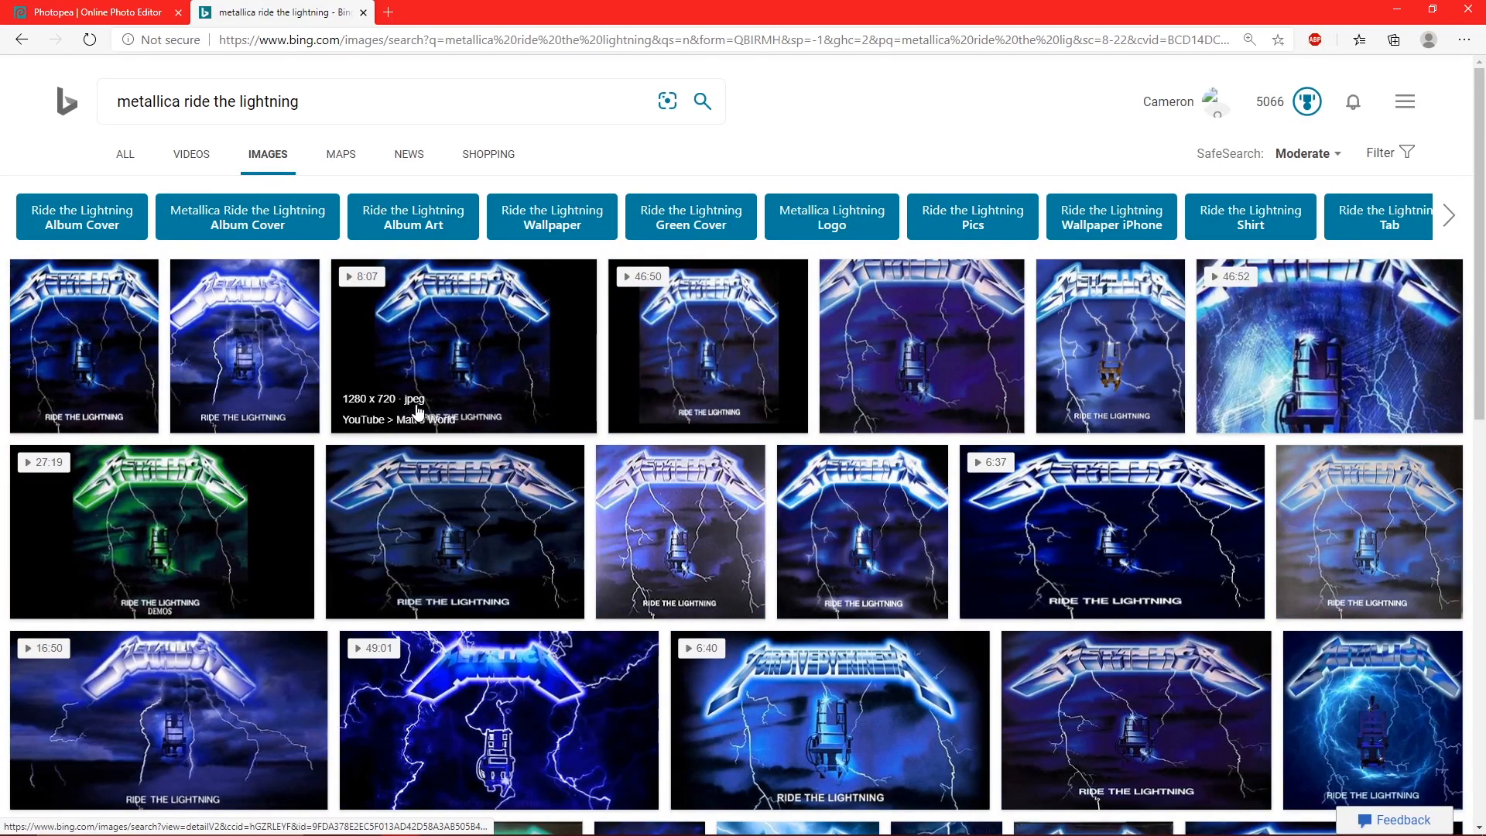
{"action": "scroll", "coordinate": [659, 734], "scroll_direction": "down", "scroll_amount": 3}
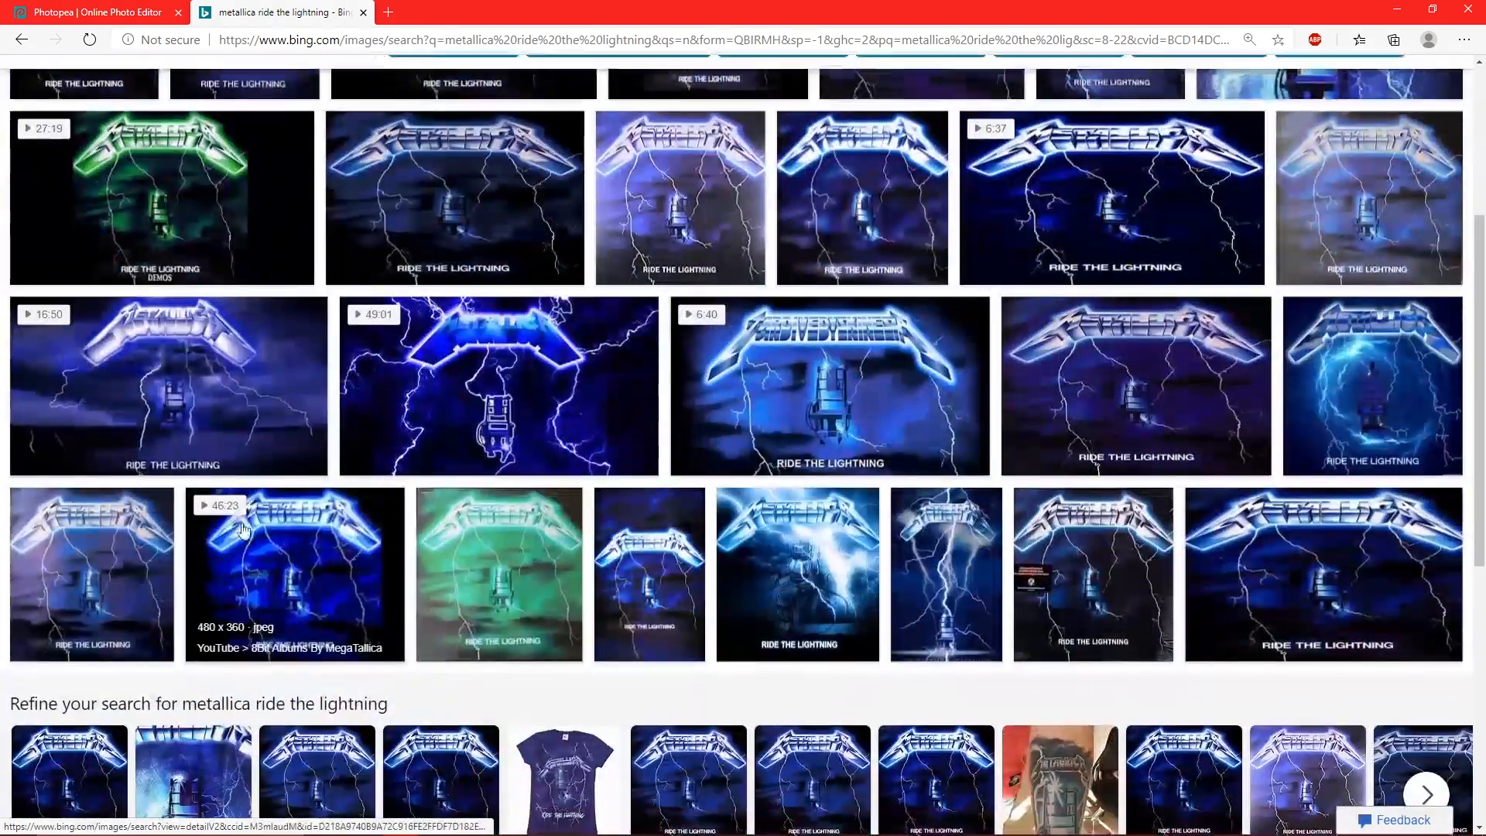
{"action": "scroll", "coordinate": [465, 581], "scroll_direction": "up", "scroll_amount": 5}
Copy the enlarged Ride the Lightning album cover image and return to the Photopea project
{"action": "left_click", "coordinate": [84, 350]}
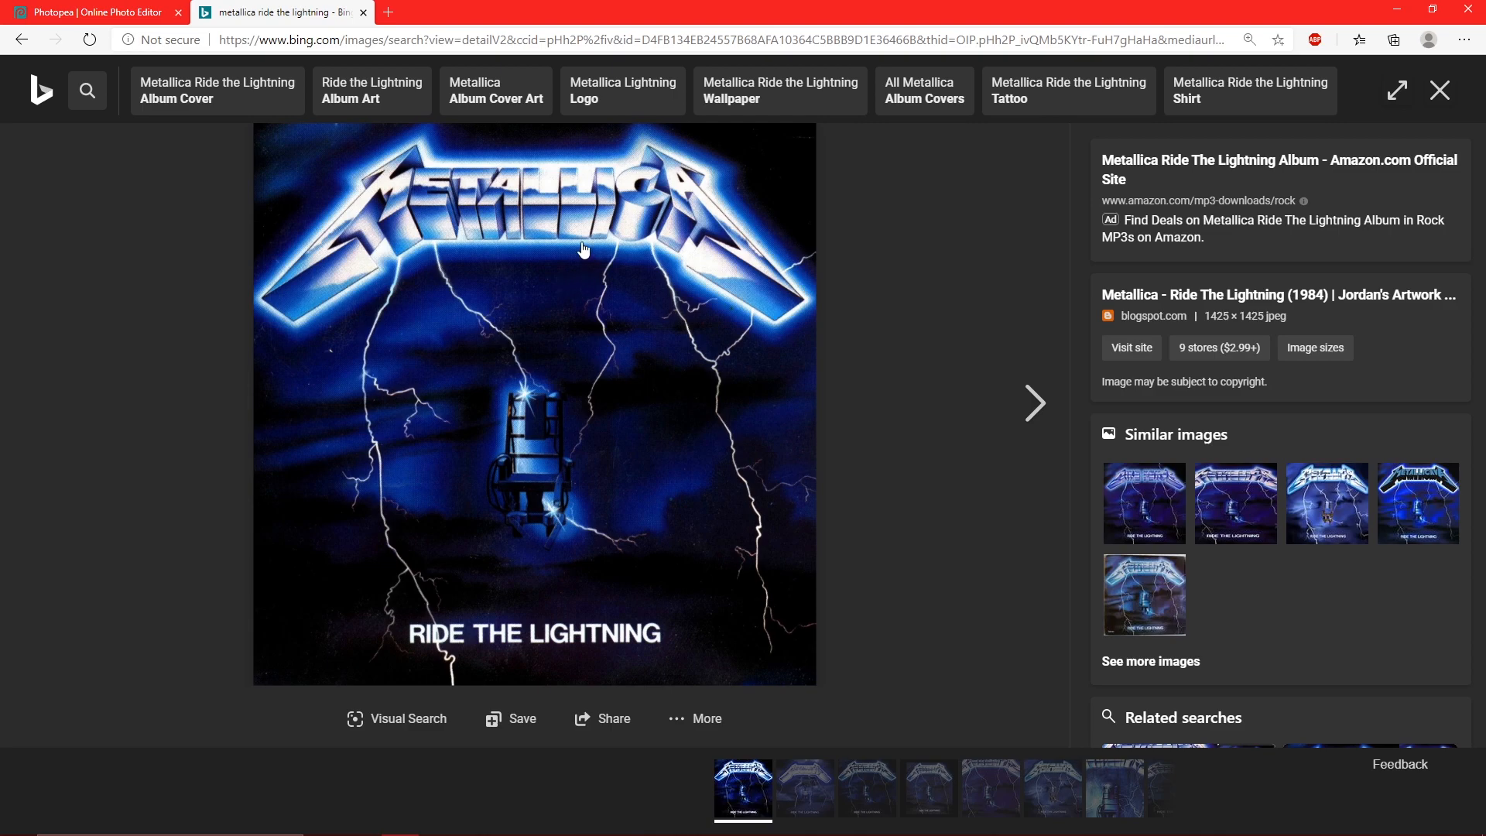
{"action": "right_click", "coordinate": [475, 297]}
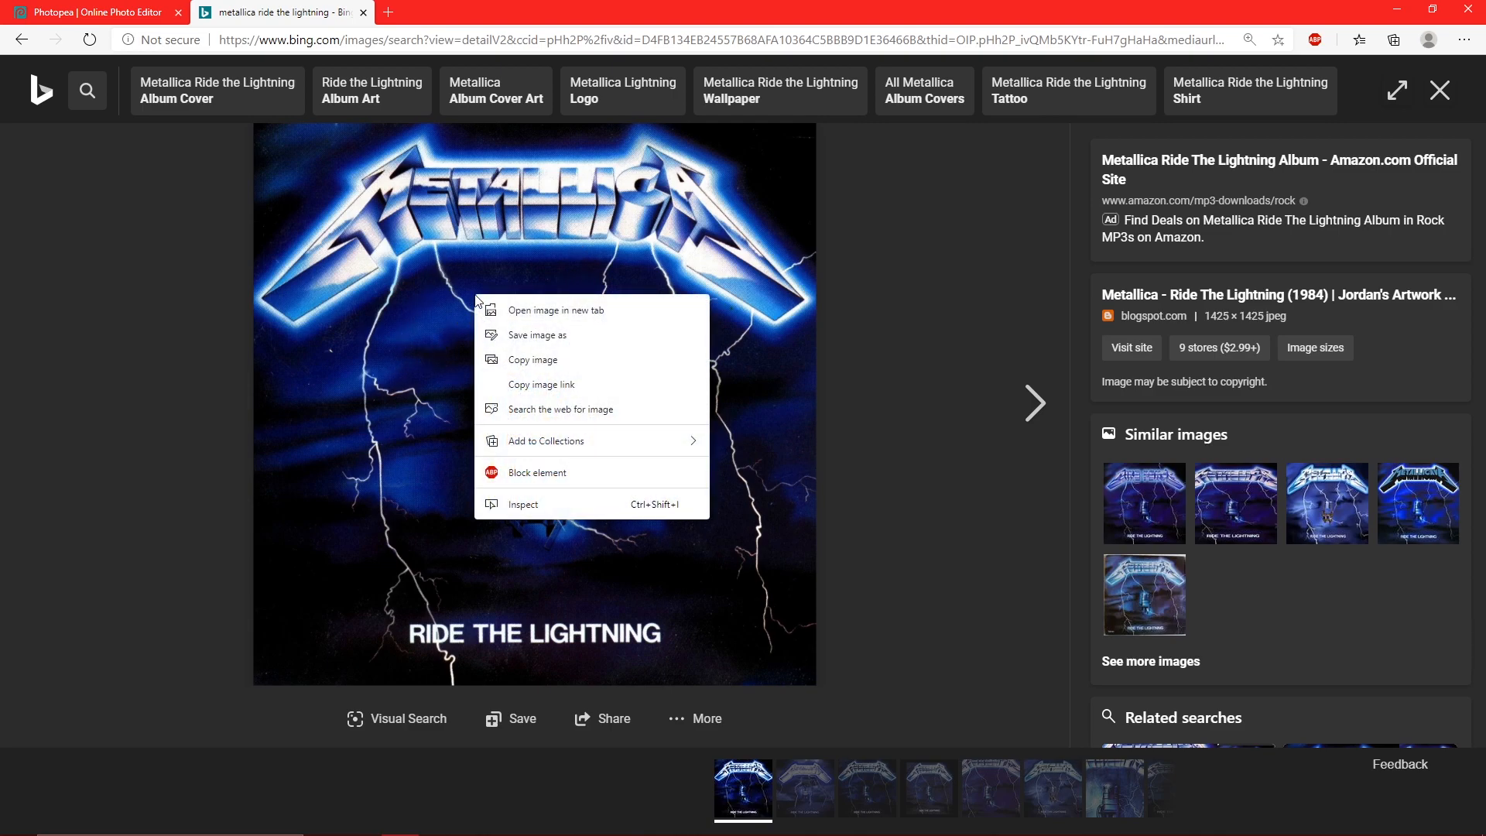
{"action": "left_click", "coordinate": [556, 368]}
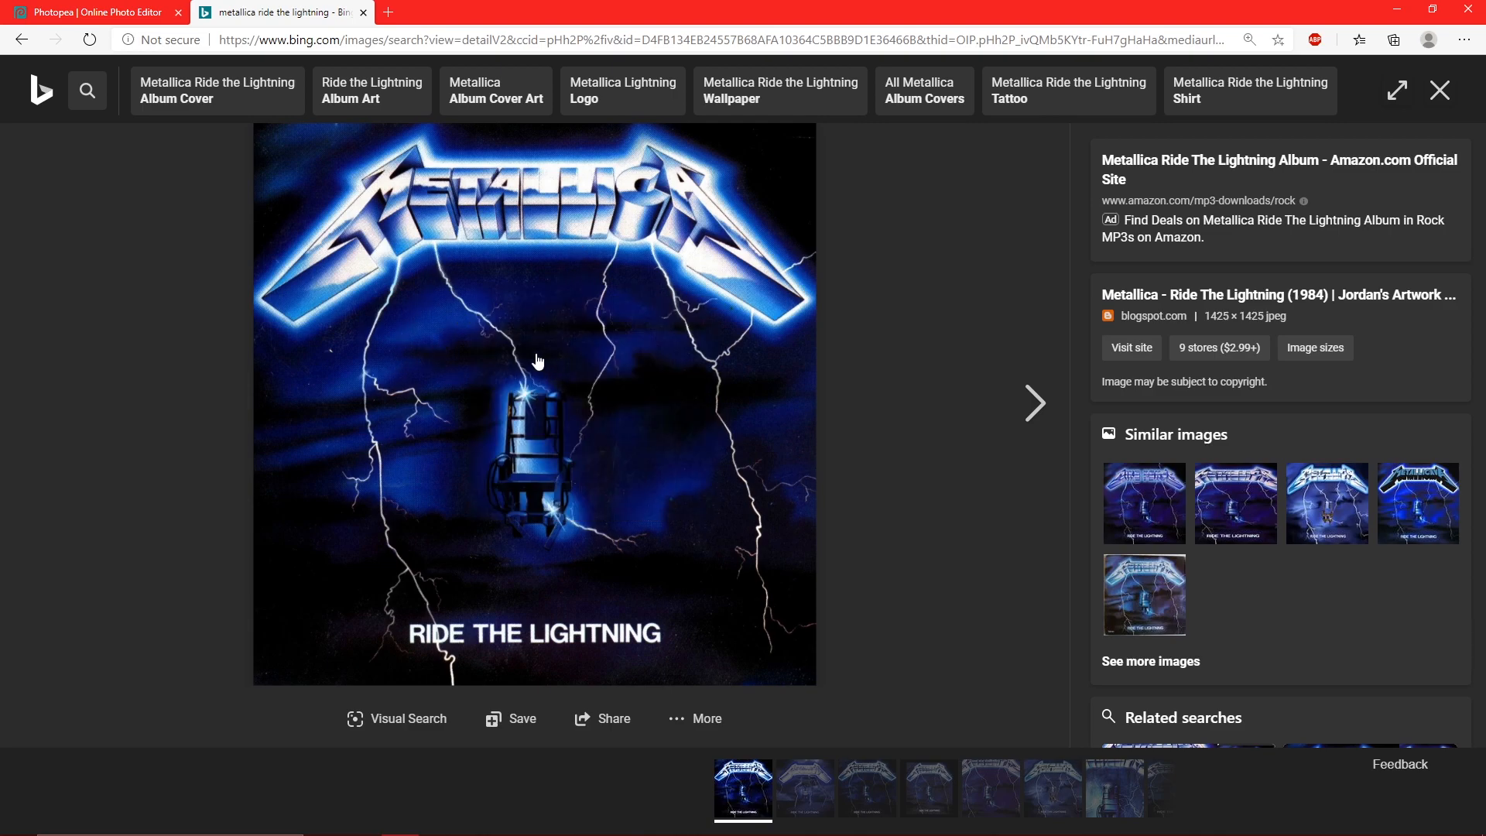
{"action": "left_click", "coordinate": [97, 12]}
Paste the album cover as a new layer and start a free transform on it
{"action": "key", "text": "ctrl+v"}
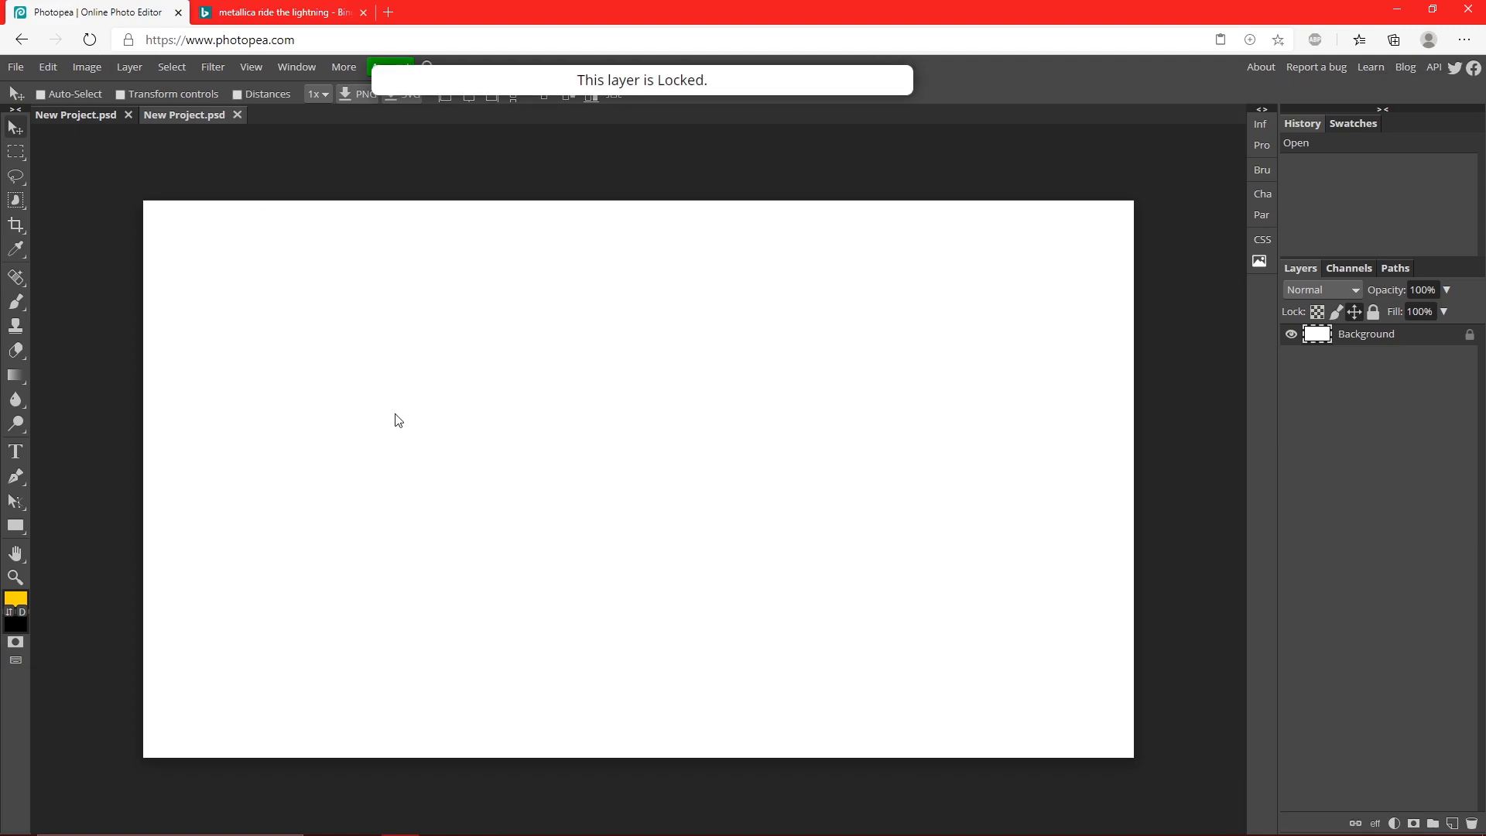
{"action": "key", "text": "ctrl+v"}
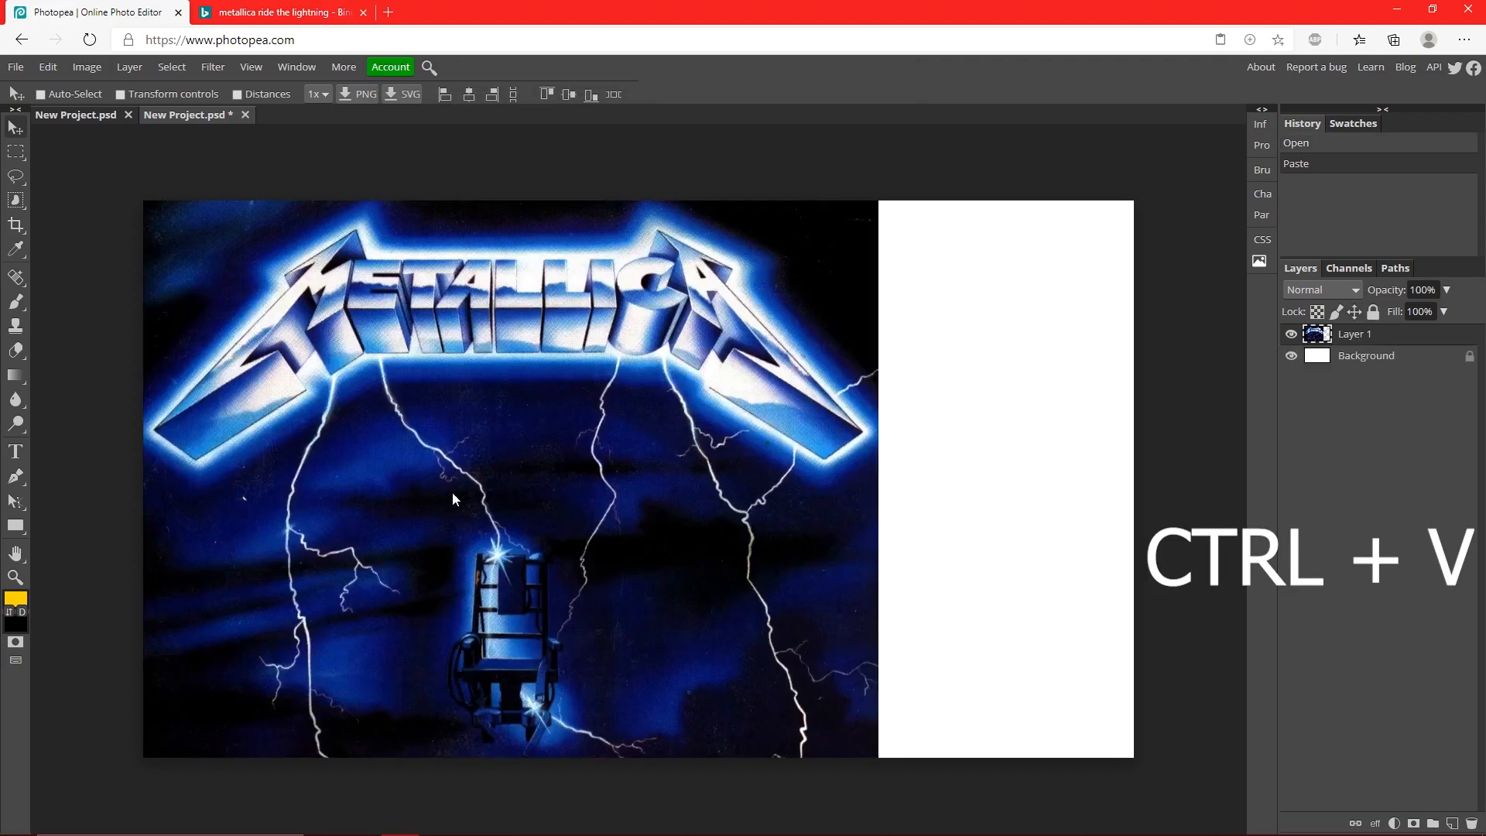
{"action": "left_click", "coordinate": [48, 67]}
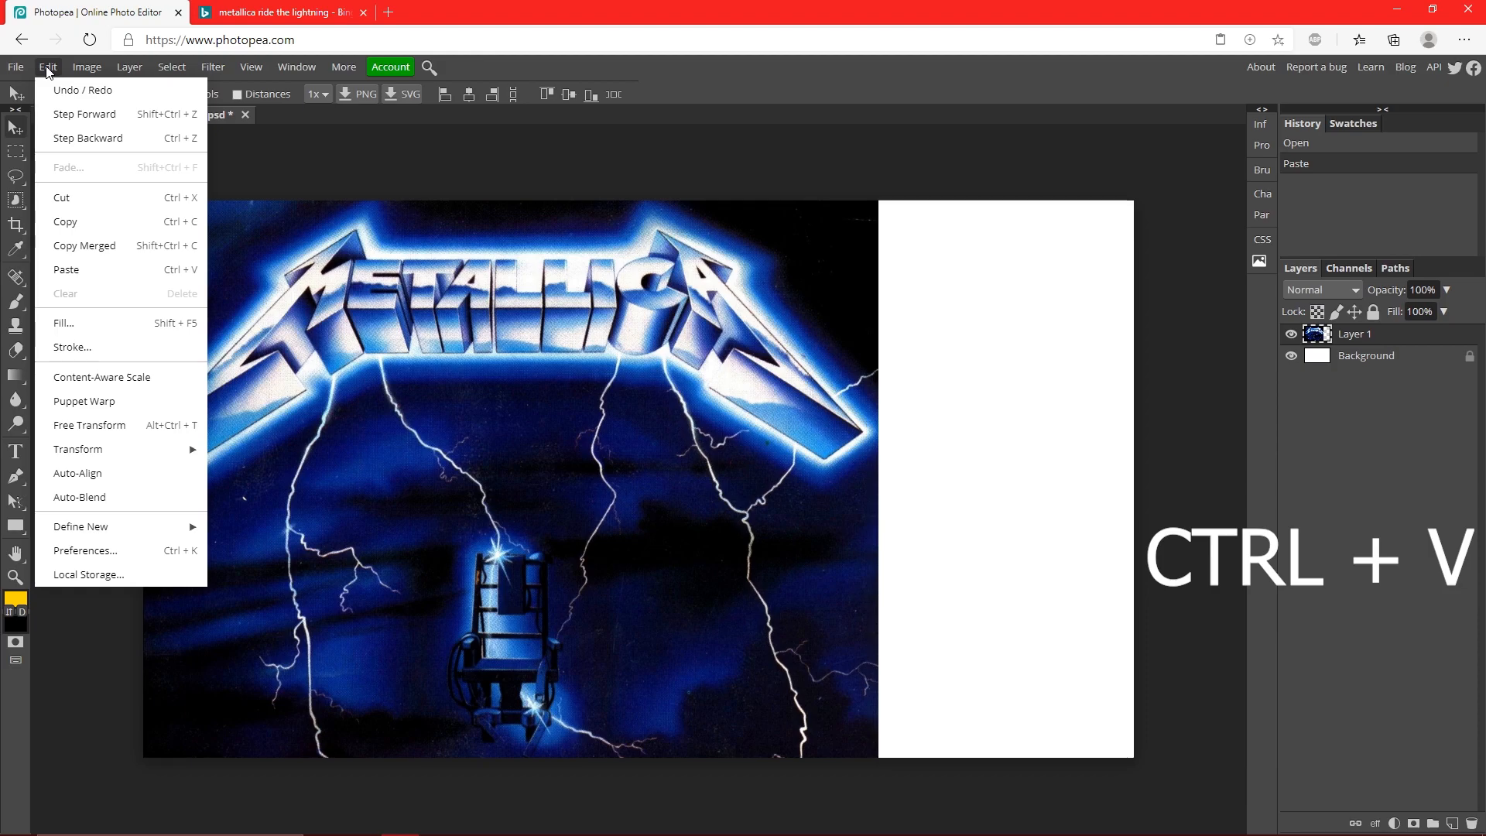
{"action": "left_click", "coordinate": [140, 425]}
Shrink the cover to about half size, place it on the left, and confirm
{"action": "mouse_move", "coordinate": [143, 199]}
{"action": "left_mouse_down"}
{"action": "mouse_move", "coordinate": [453, 511]}
{"action": "mouse_move", "coordinate": [434, 399]}
{"action": "left_mouse_up"}
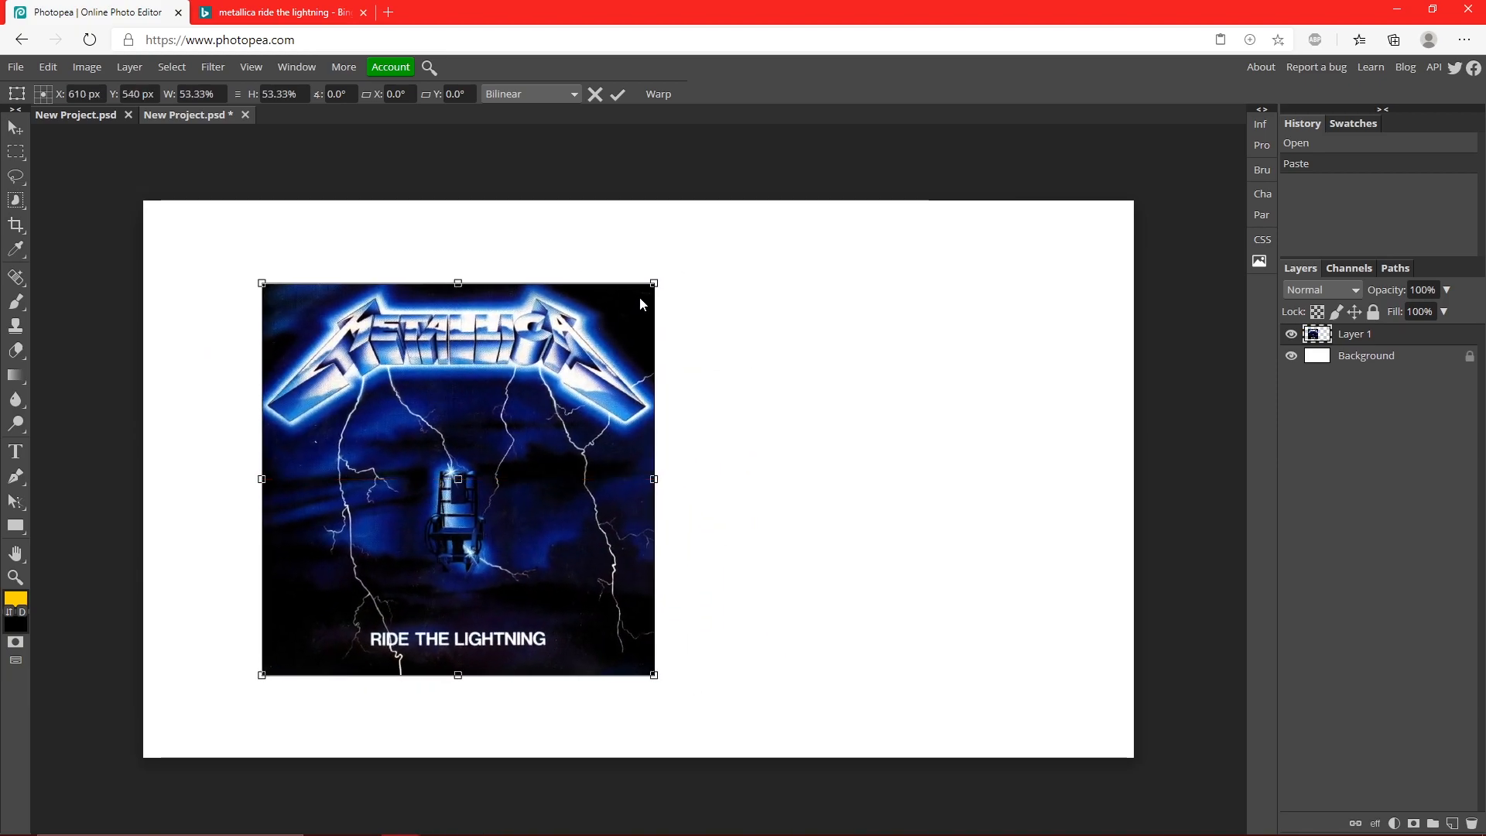
{"action": "left_click_drag", "start_coordinate": [653, 289], "coordinate": [646, 291]}
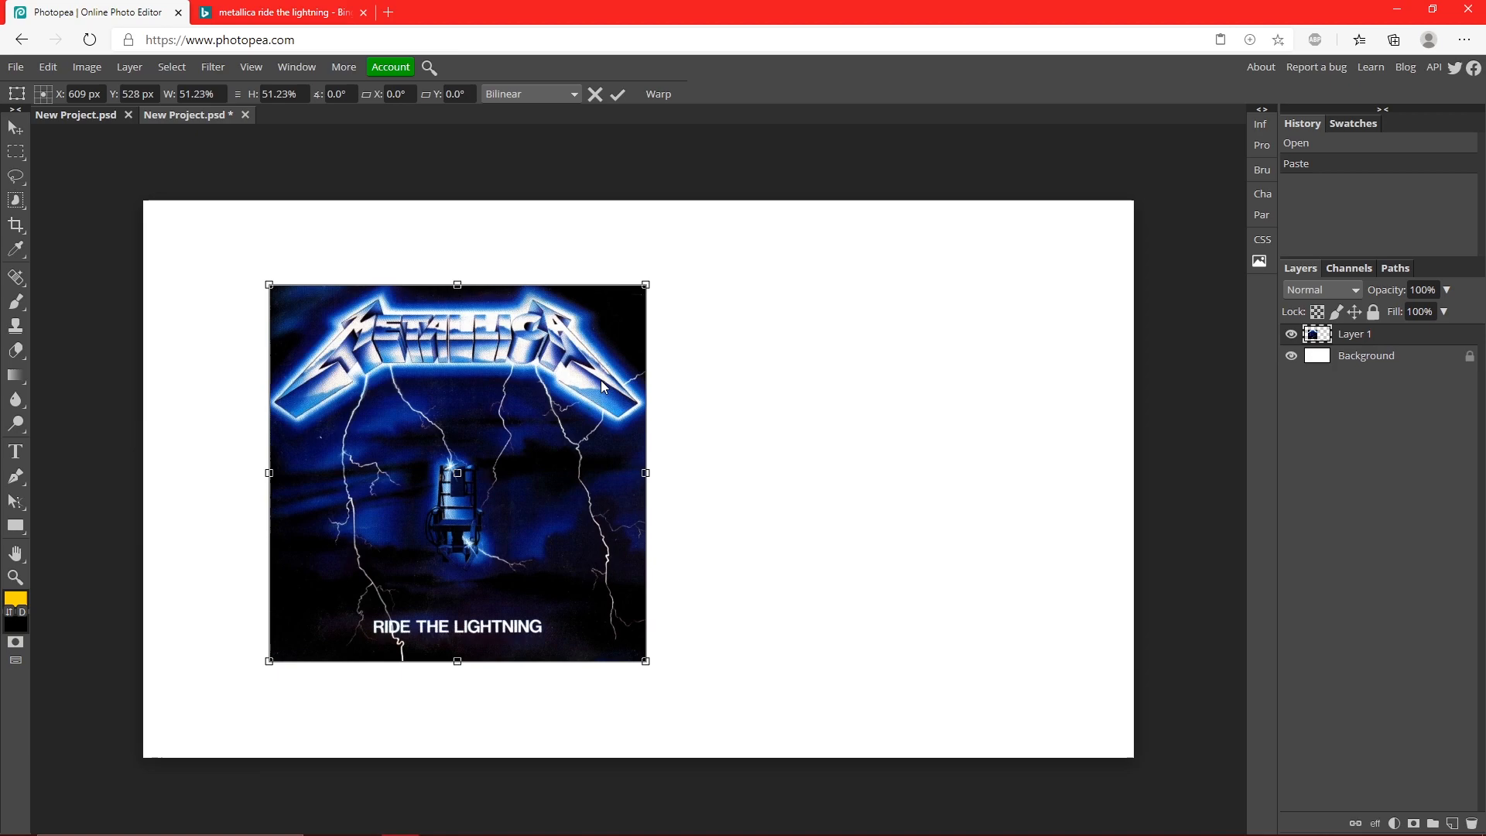
{"action": "left_click_drag", "start_coordinate": [602, 384], "coordinate": [589, 387]}
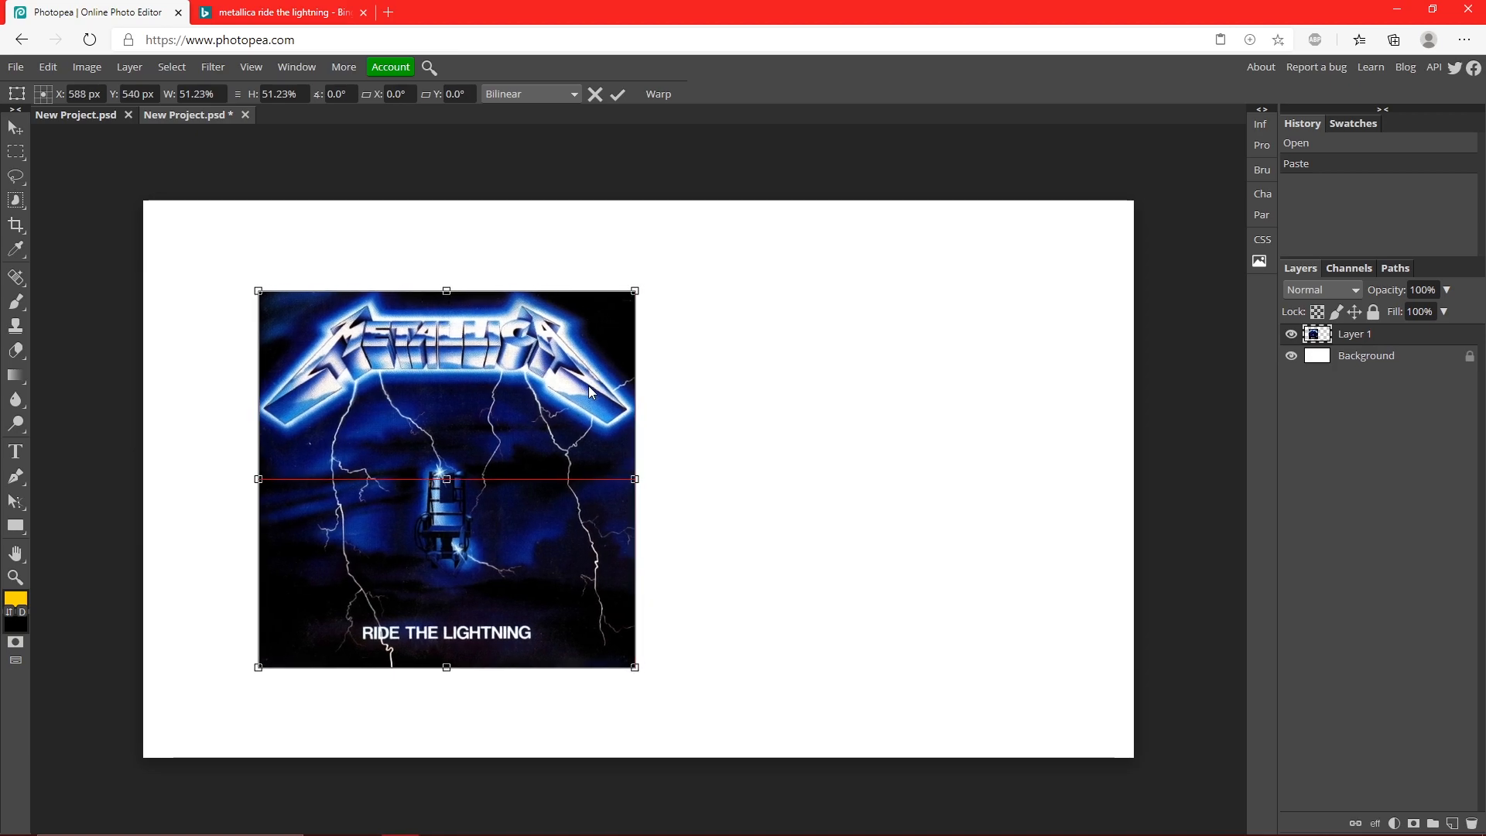
{"action": "left_click", "coordinate": [617, 95]}
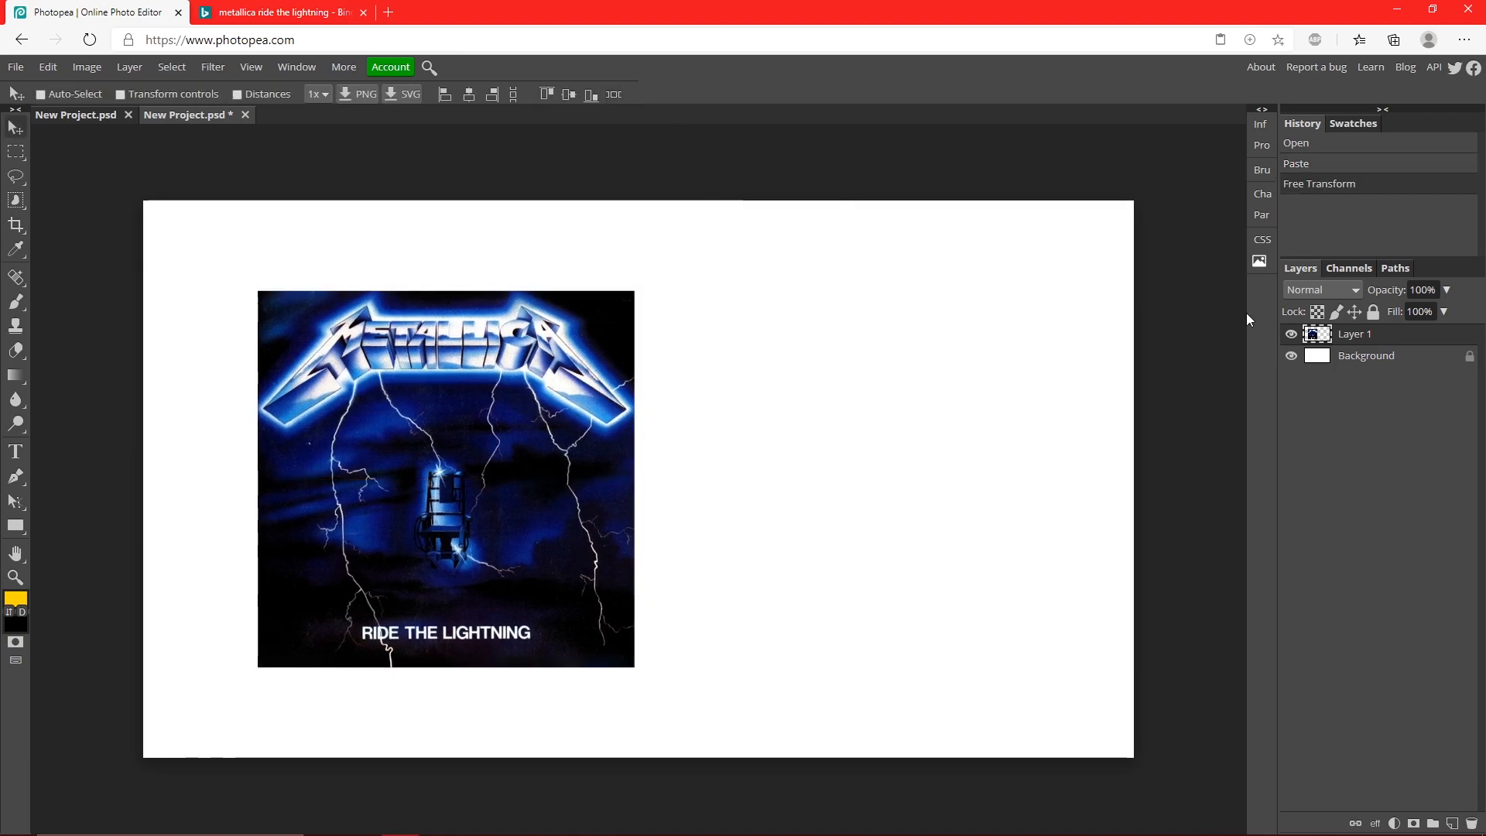
Duplicate the album cover layer and put the copy beneath the original
{"action": "right_click", "coordinate": [1397, 340]}
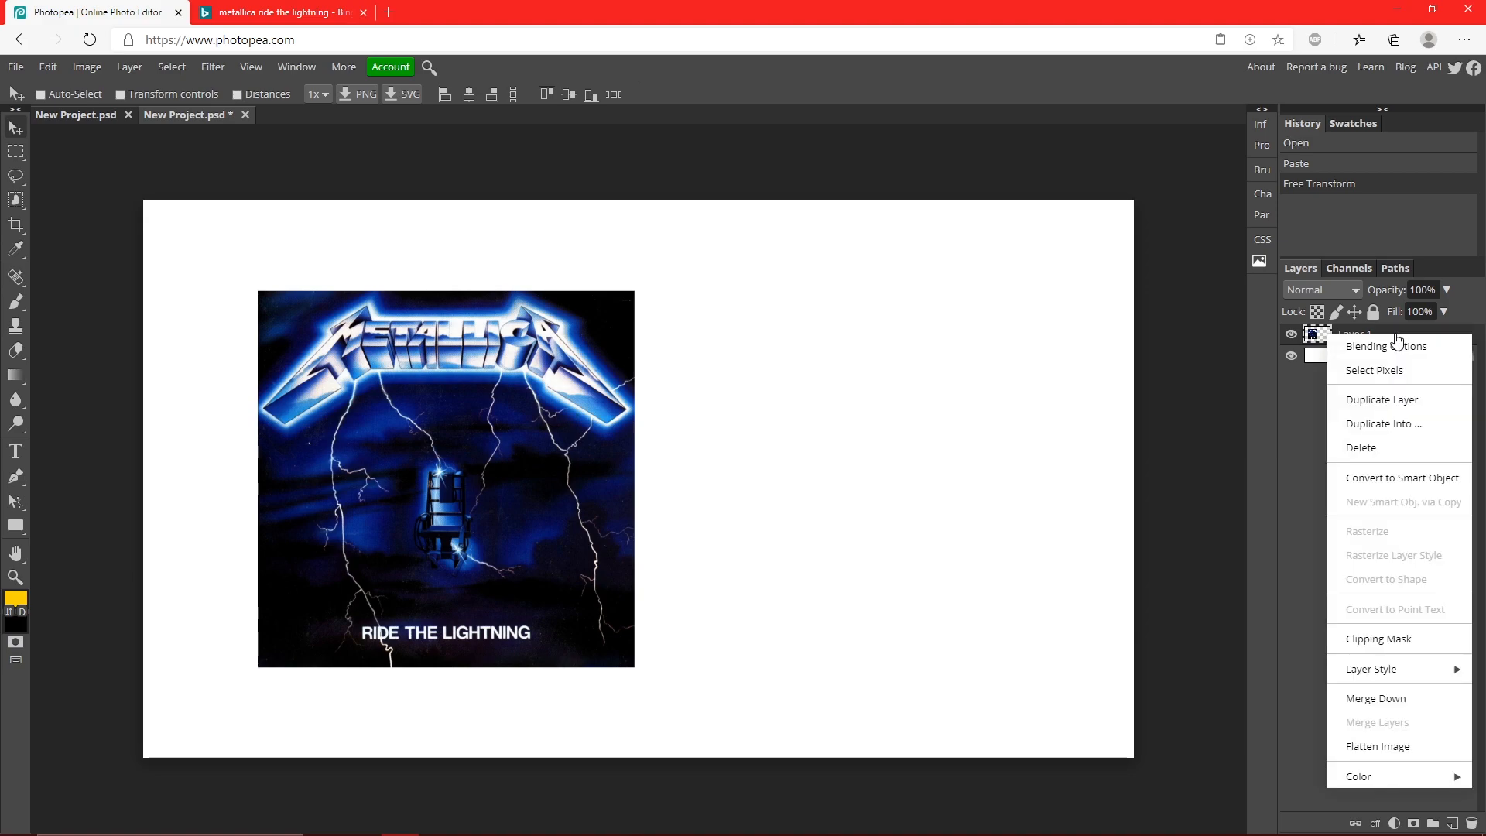
{"action": "left_click", "coordinate": [1382, 400]}
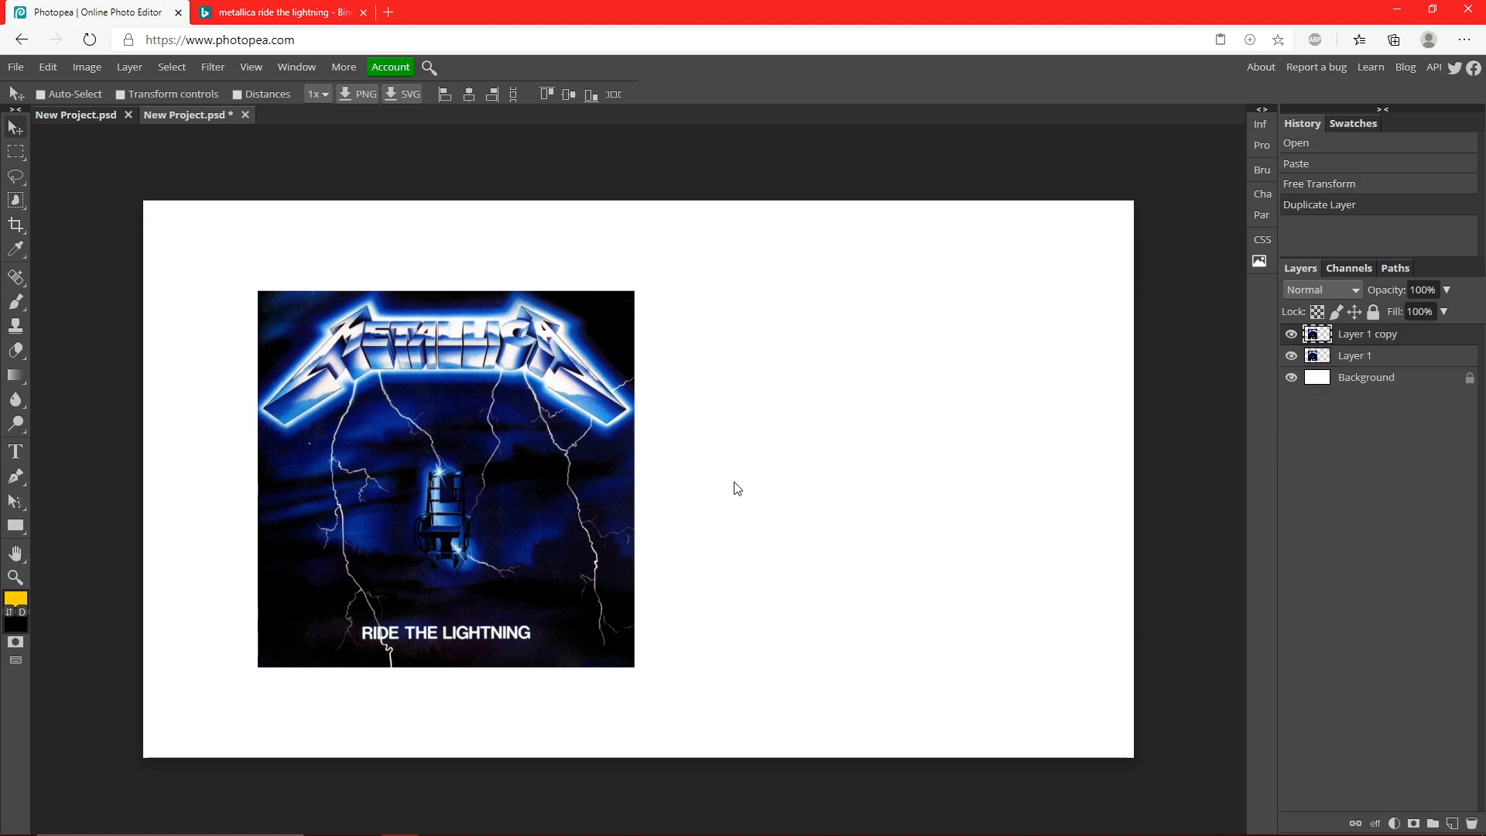
{"action": "left_click_drag", "start_coordinate": [545, 483], "coordinate": [432, 394]}
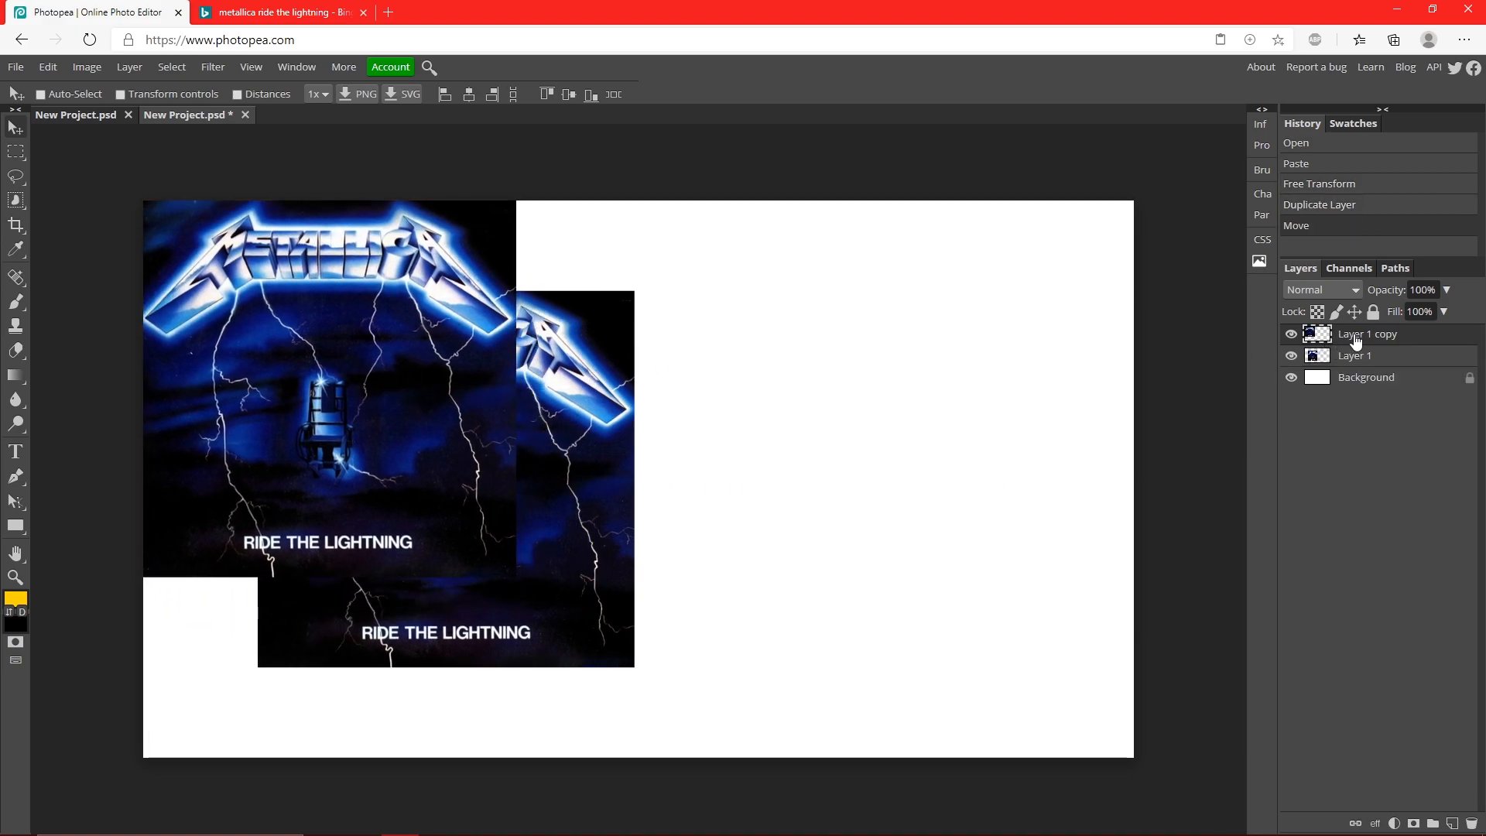
{"action": "left_click_drag", "start_coordinate": [1356, 338], "coordinate": [1355, 361]}
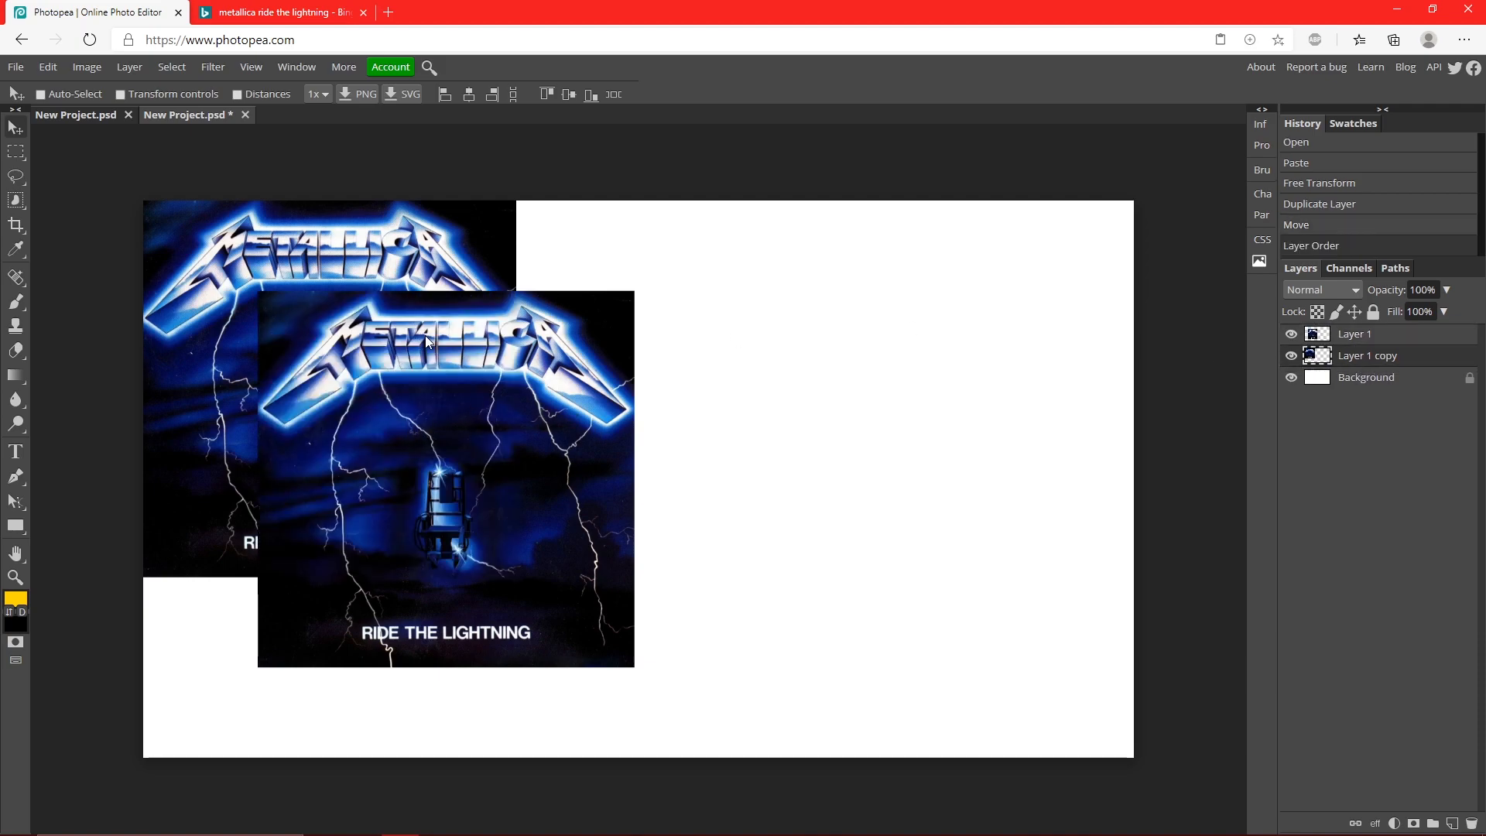
Run a free transform on the front cover without changing it
{"action": "left_click", "coordinate": [1477, 333]}
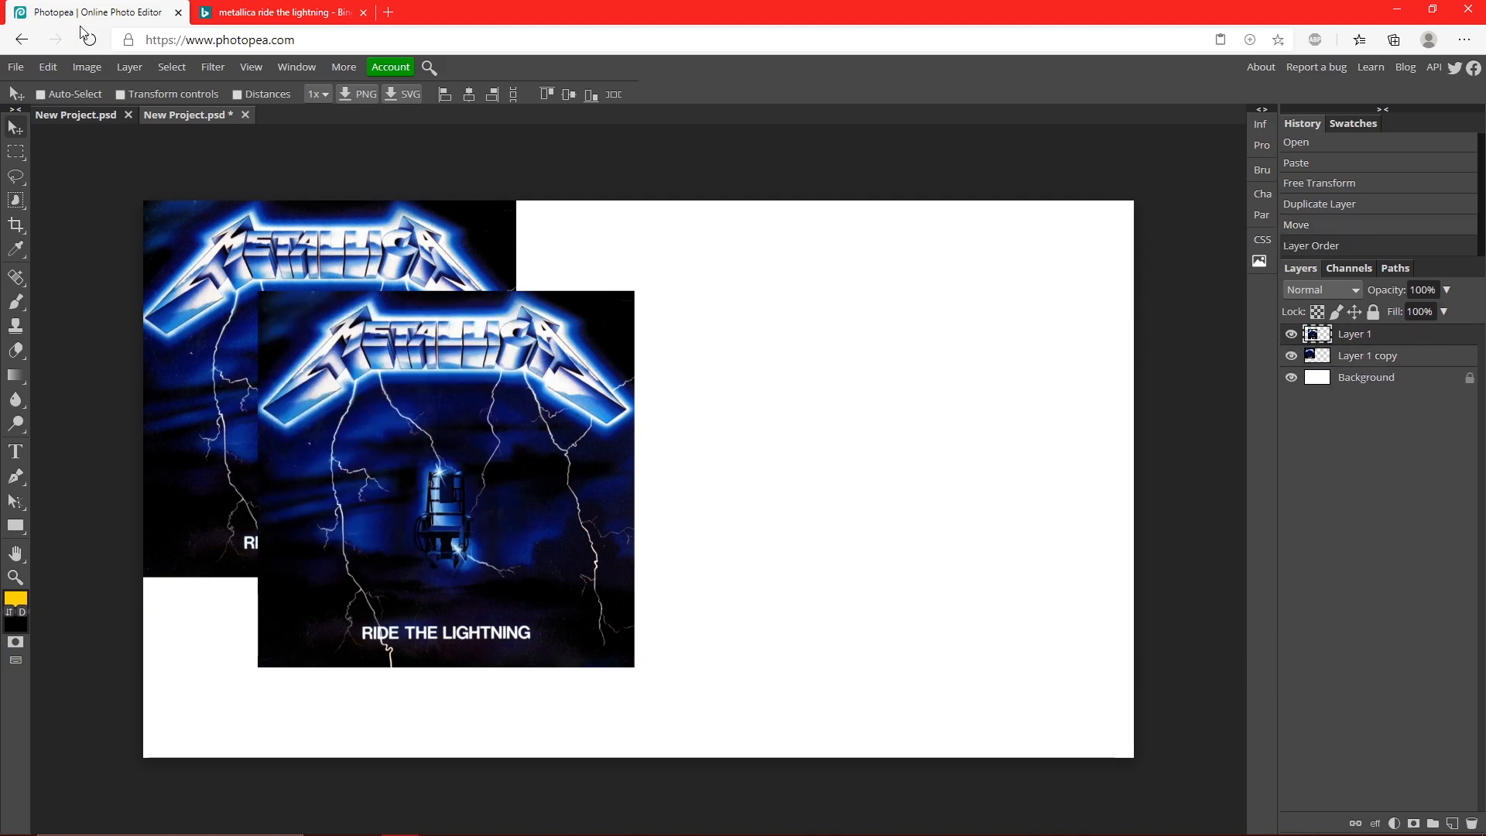
{"action": "left_click", "coordinate": [48, 67]}
{"action": "left_click", "coordinate": [140, 424]}
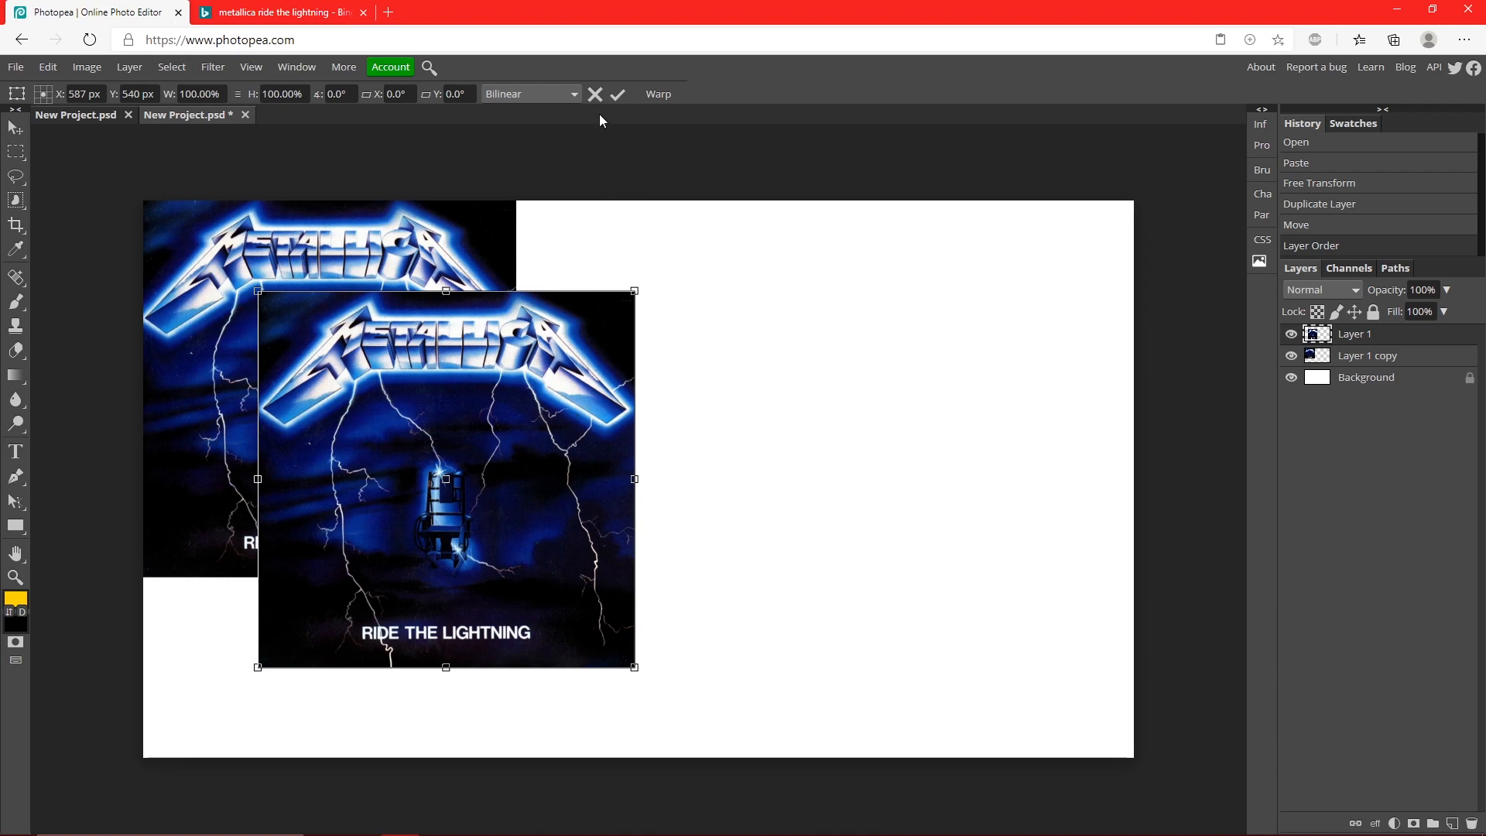
{"action": "left_click", "coordinate": [617, 95]}
Enlarge the back copy with free transform so it fills the whole canvas
{"action": "left_click", "coordinate": [1428, 355]}
{"action": "key", "text": "alt+ctrl+t"}
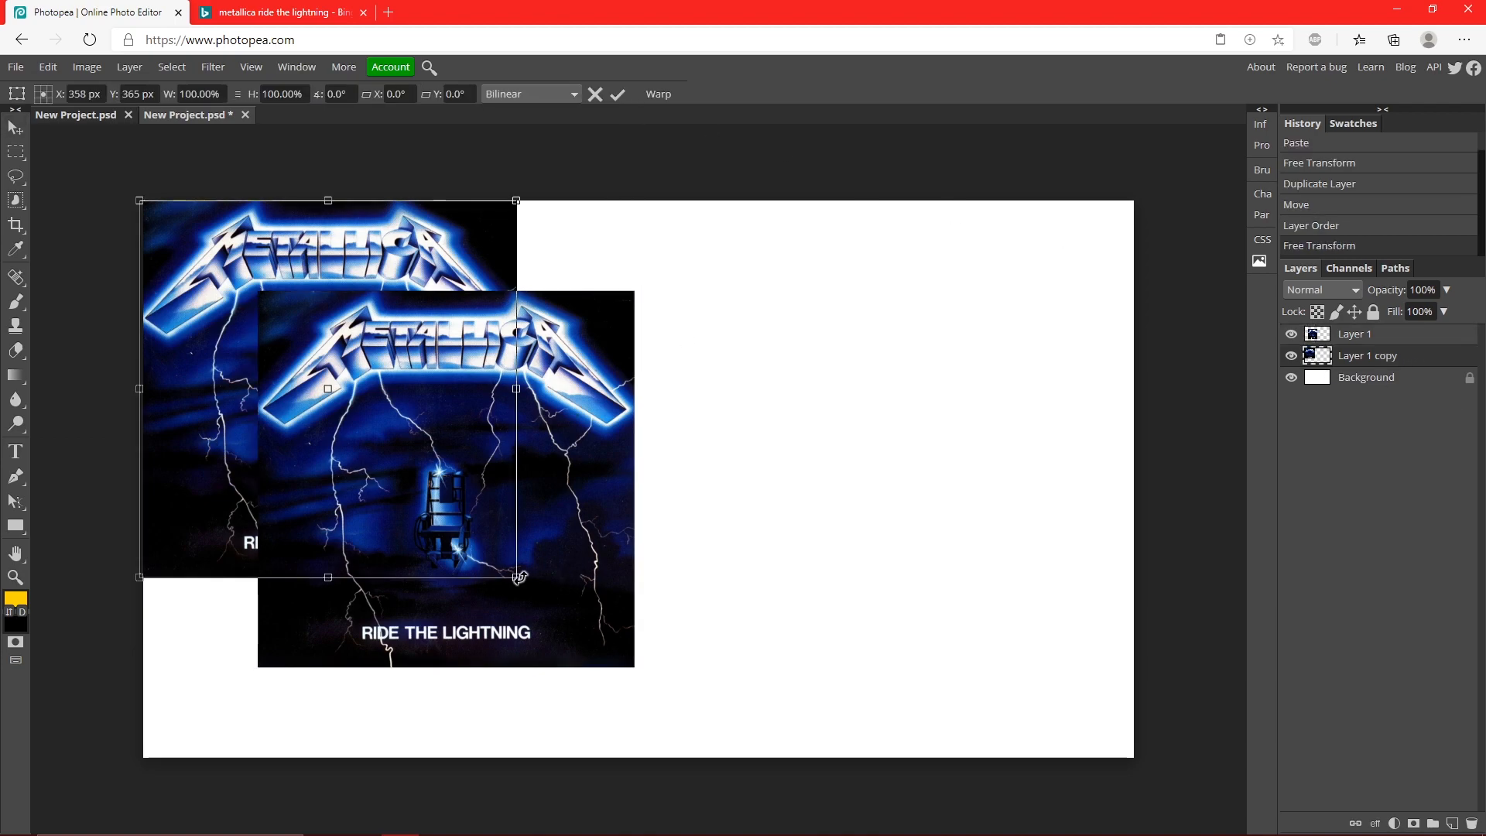
{"action": "mouse_move", "coordinate": [517, 576]}
{"action": "left_mouse_down"}
{"action": "mouse_move", "coordinate": [1197, 827]}
{"action": "mouse_move", "coordinate": [1138, 818]}
{"action": "left_mouse_up"}
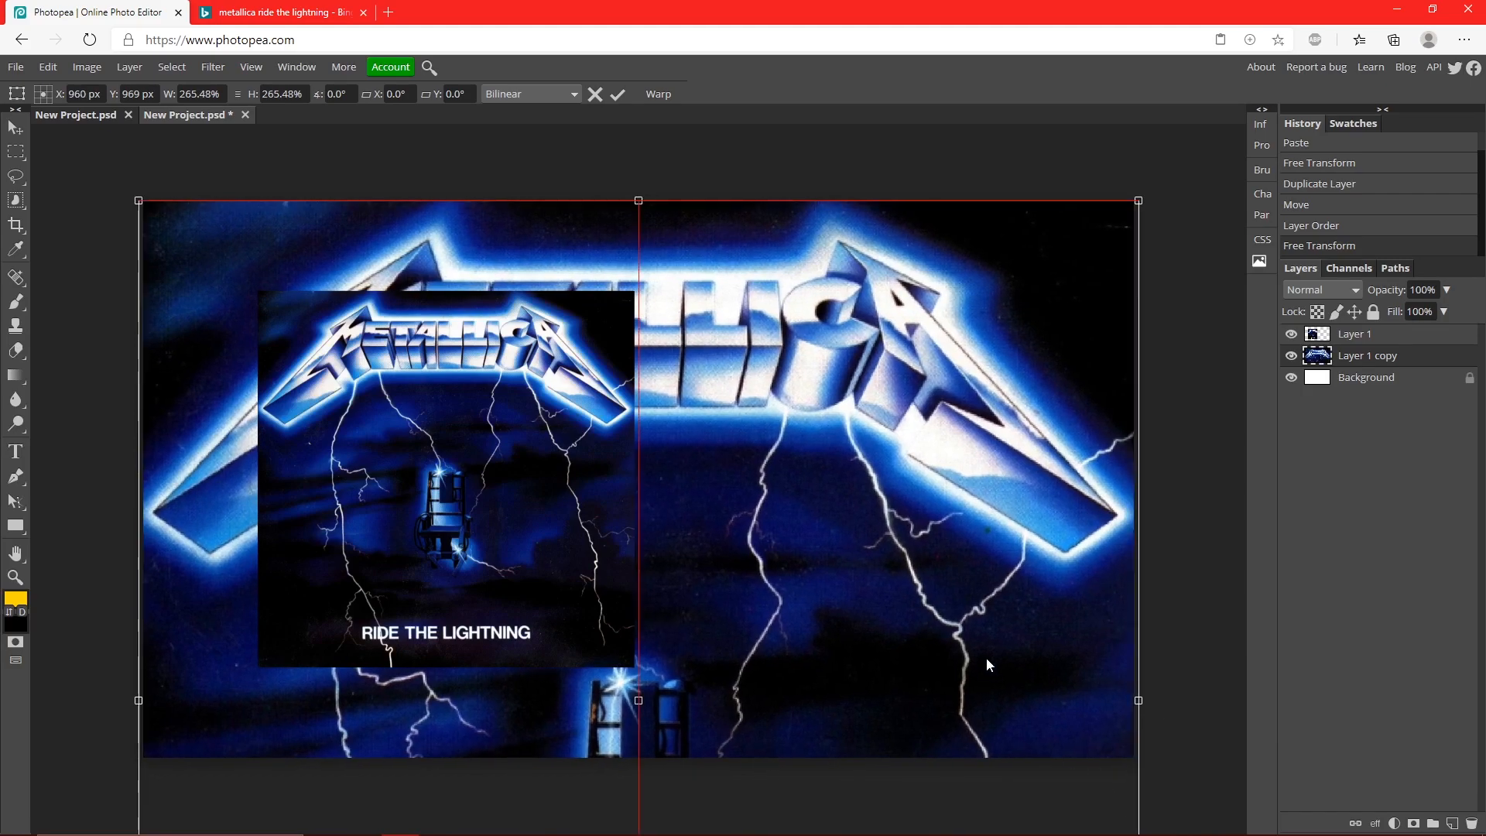
{"action": "left_click", "coordinate": [617, 95]}
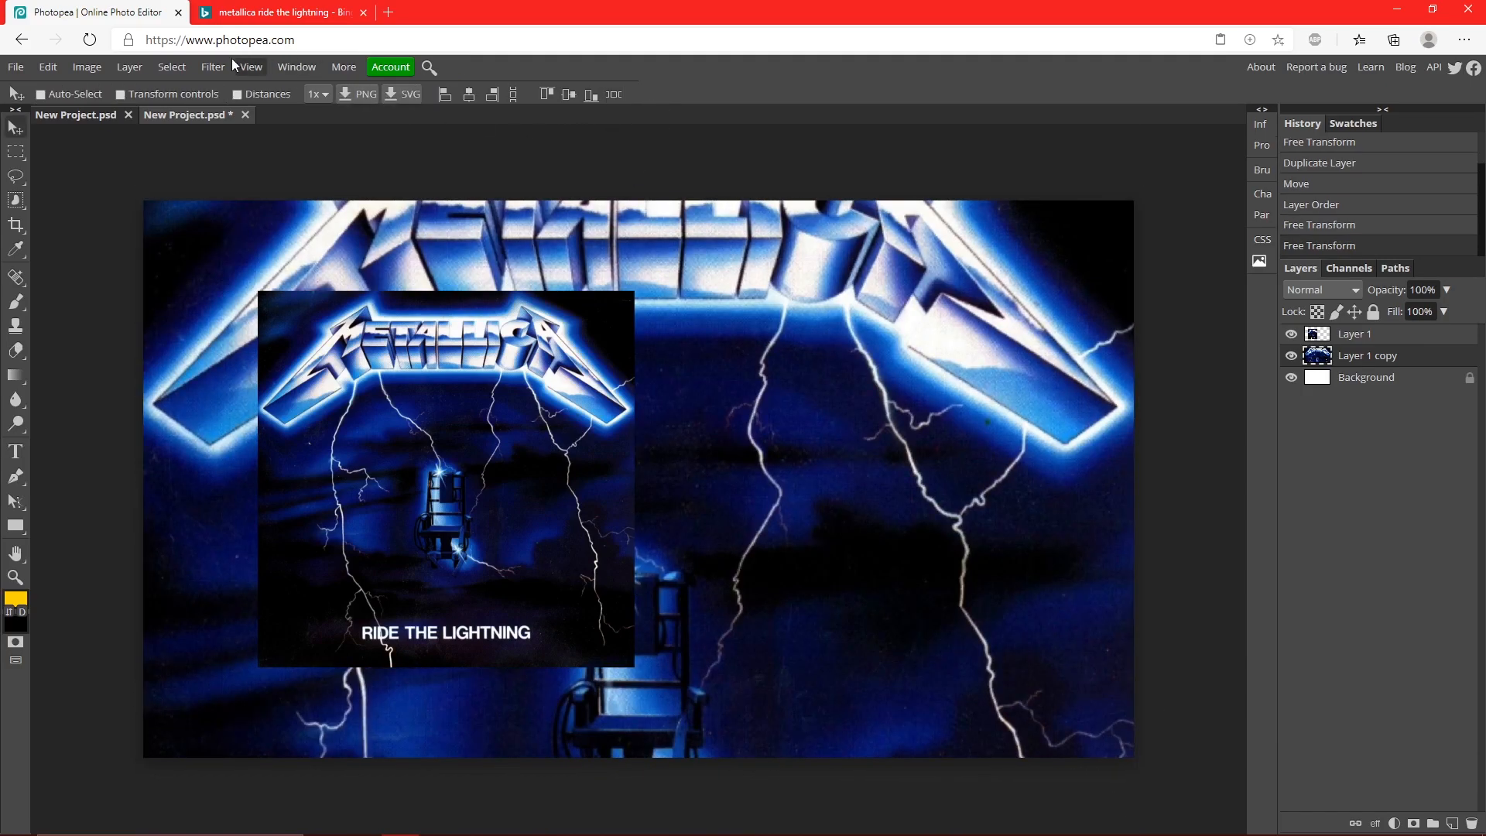
Apply a Gaussian blur with a 13 px radius to the background copy
{"action": "left_click", "coordinate": [213, 66]}
{"action": "mouse_move", "coordinate": [226, 221]}
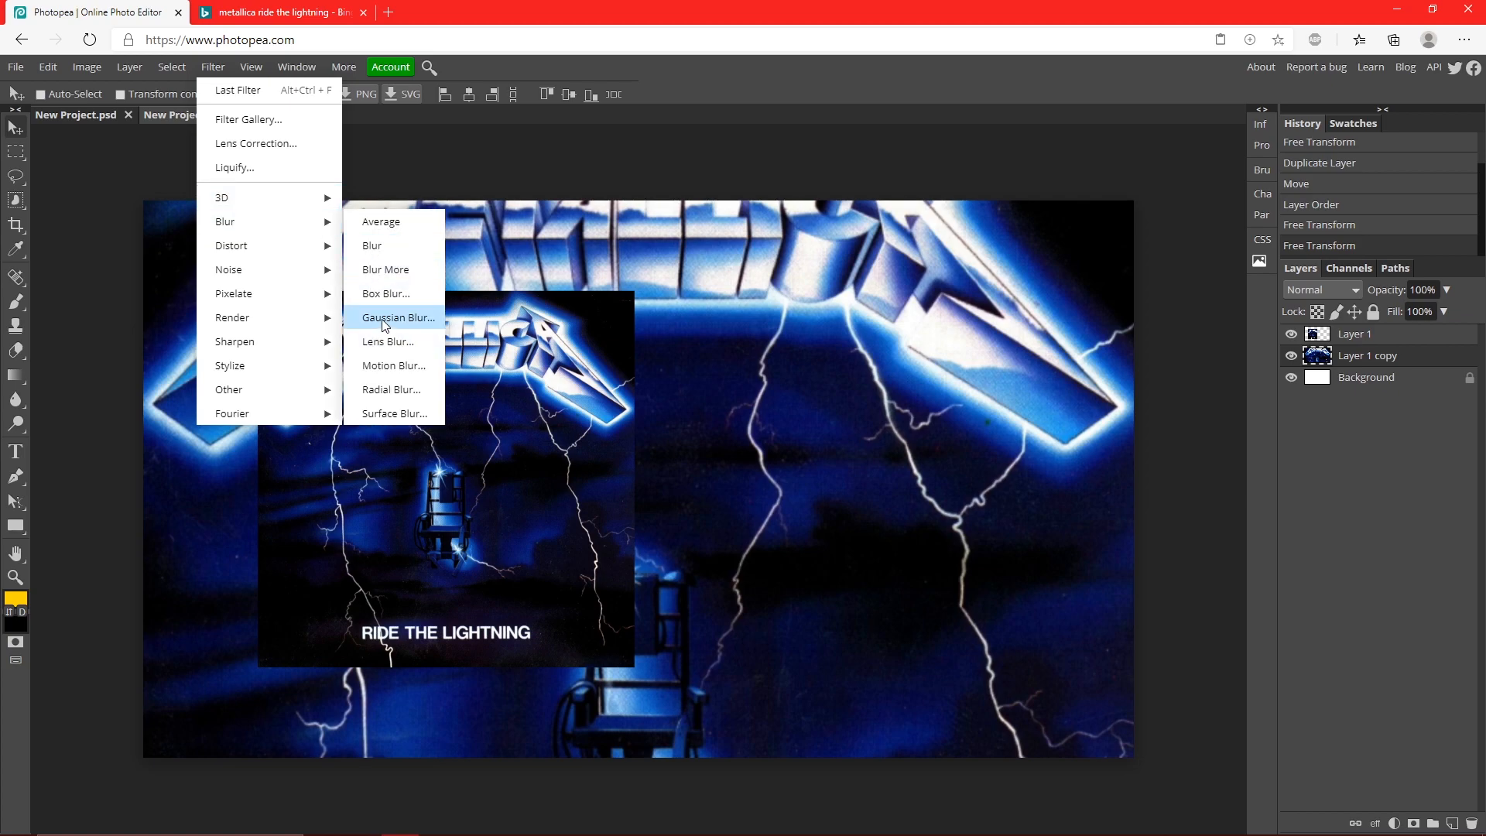
{"action": "left_click", "coordinate": [398, 318]}
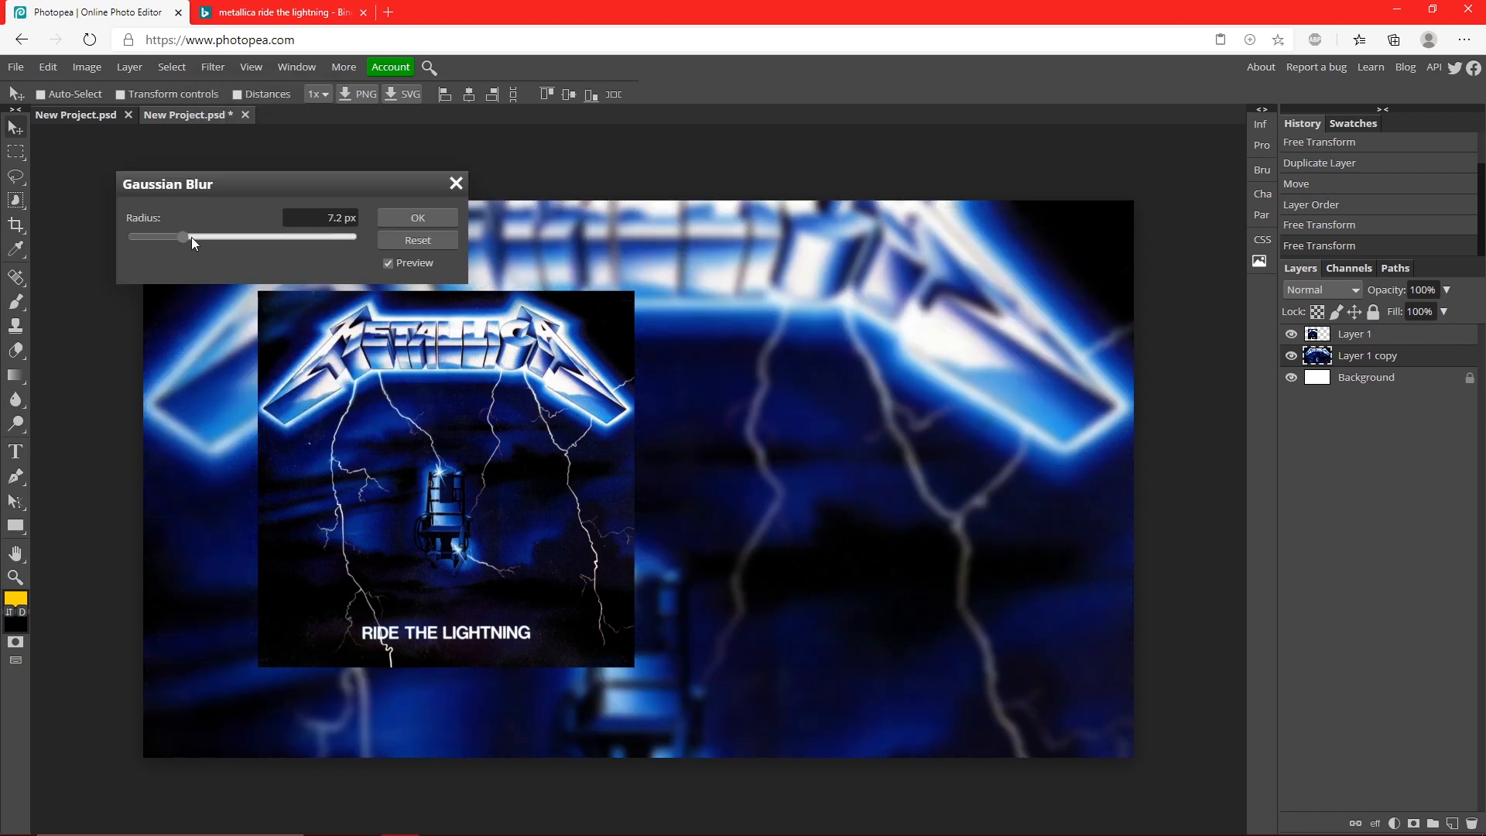
{"action": "left_click_drag", "start_coordinate": [196, 236], "coordinate": [199, 235]}
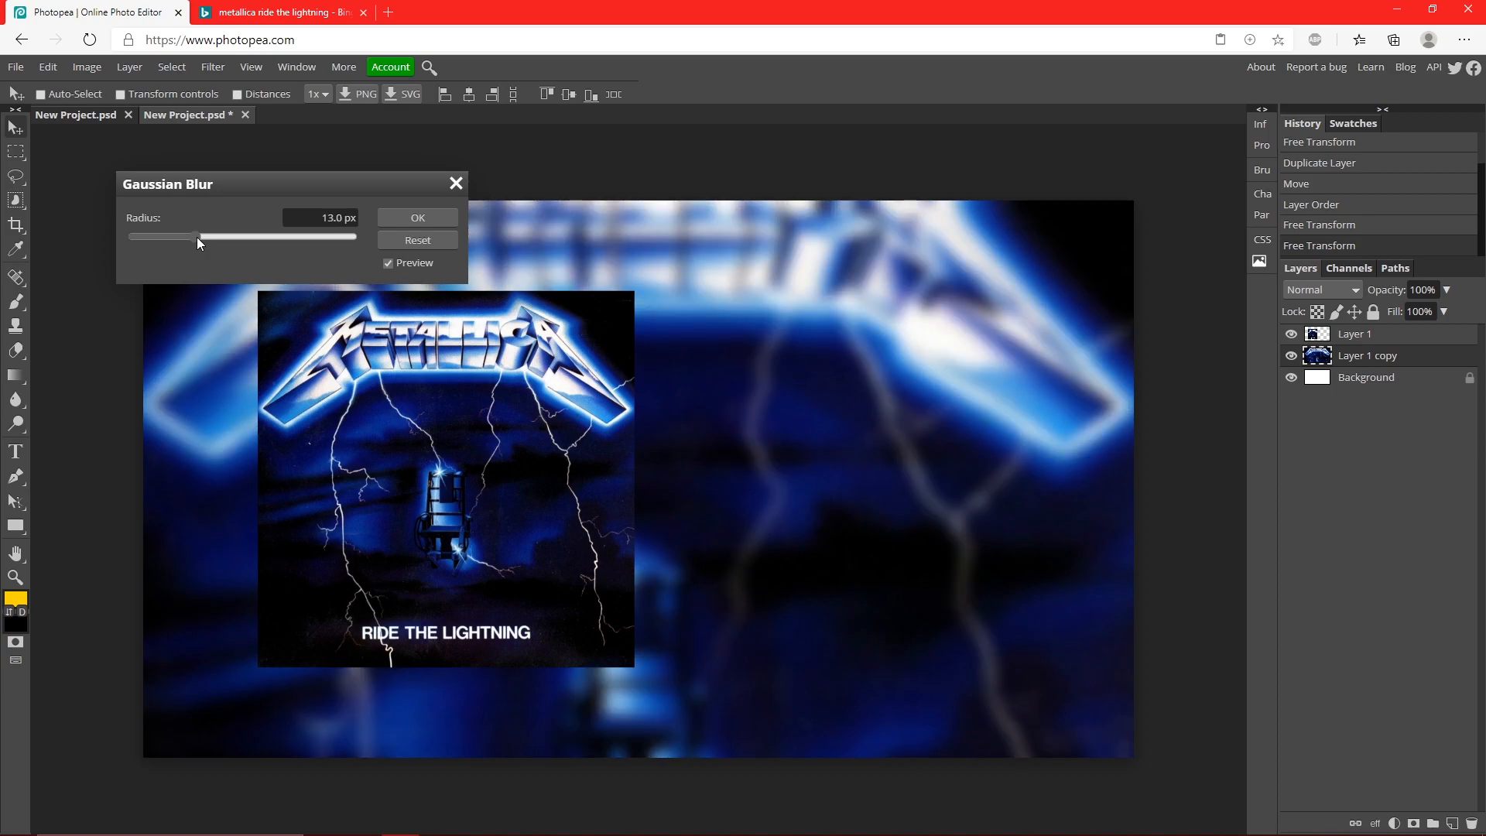
{"action": "left_click", "coordinate": [418, 217]}
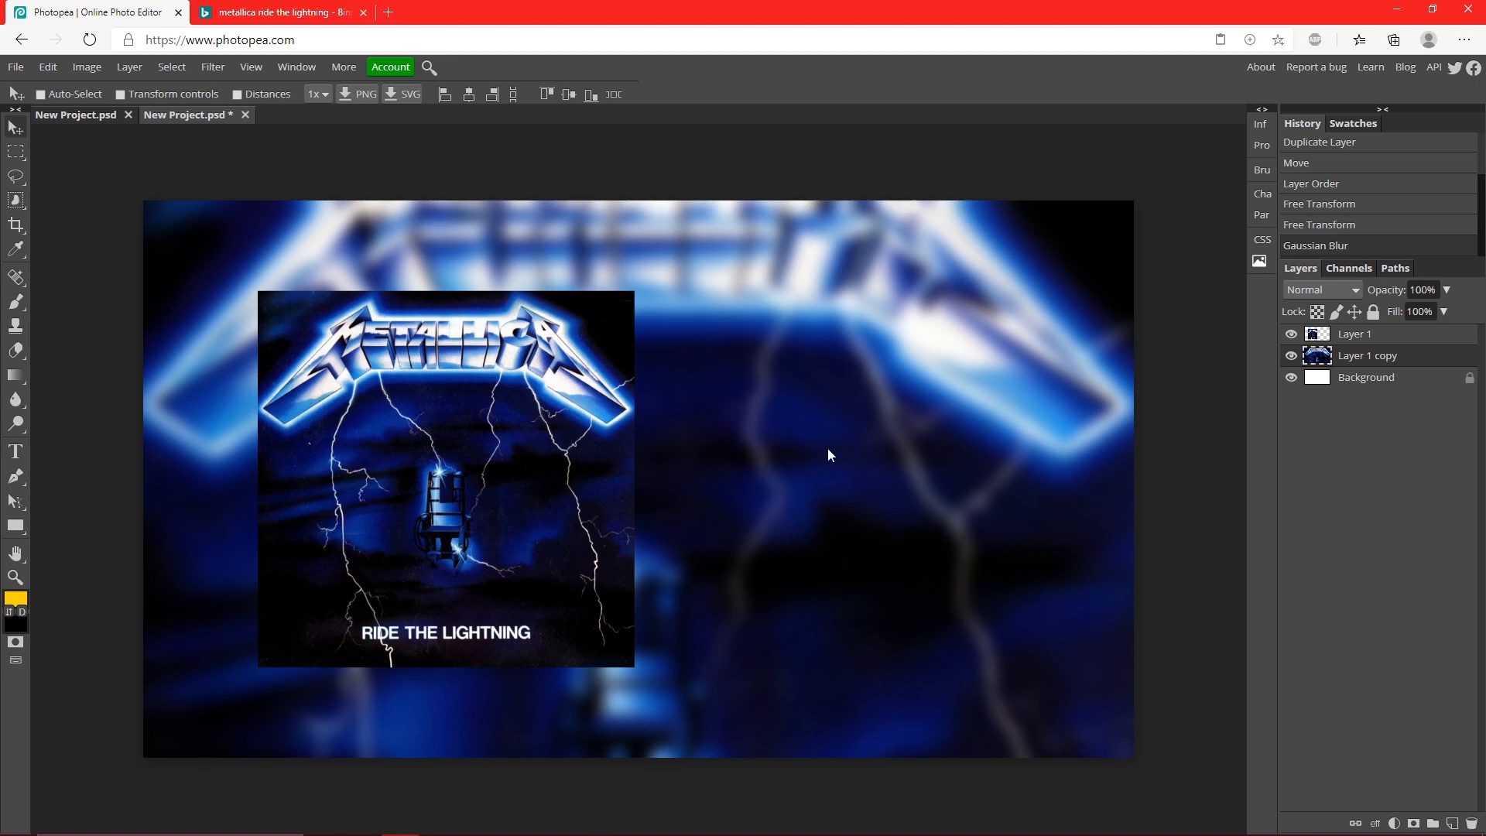
Start a new text layer right of the cover at 71 px size in white
{"action": "left_click", "coordinate": [15, 452]}
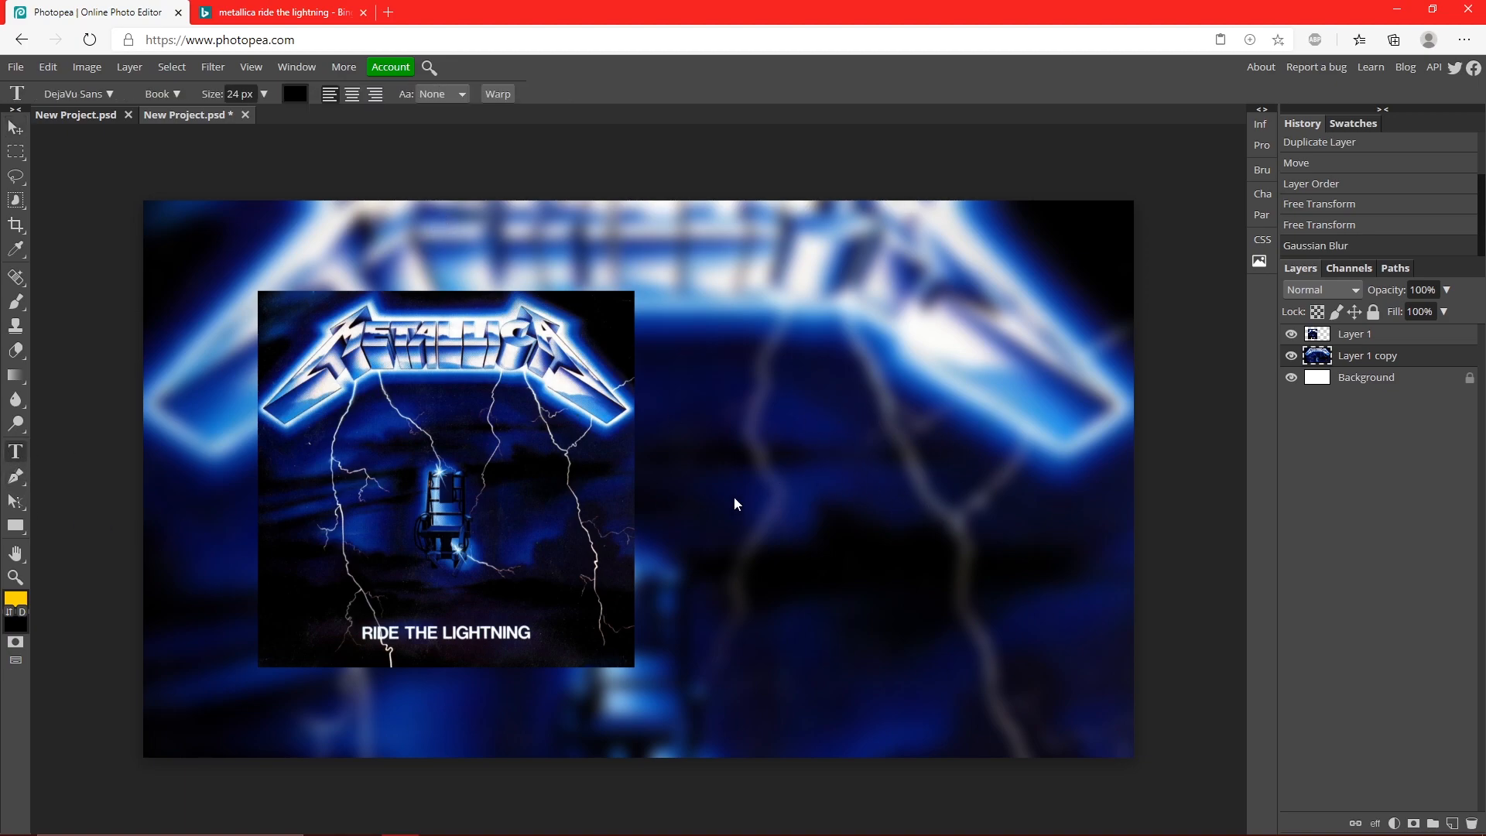
{"action": "left_click", "coordinate": [752, 466]}
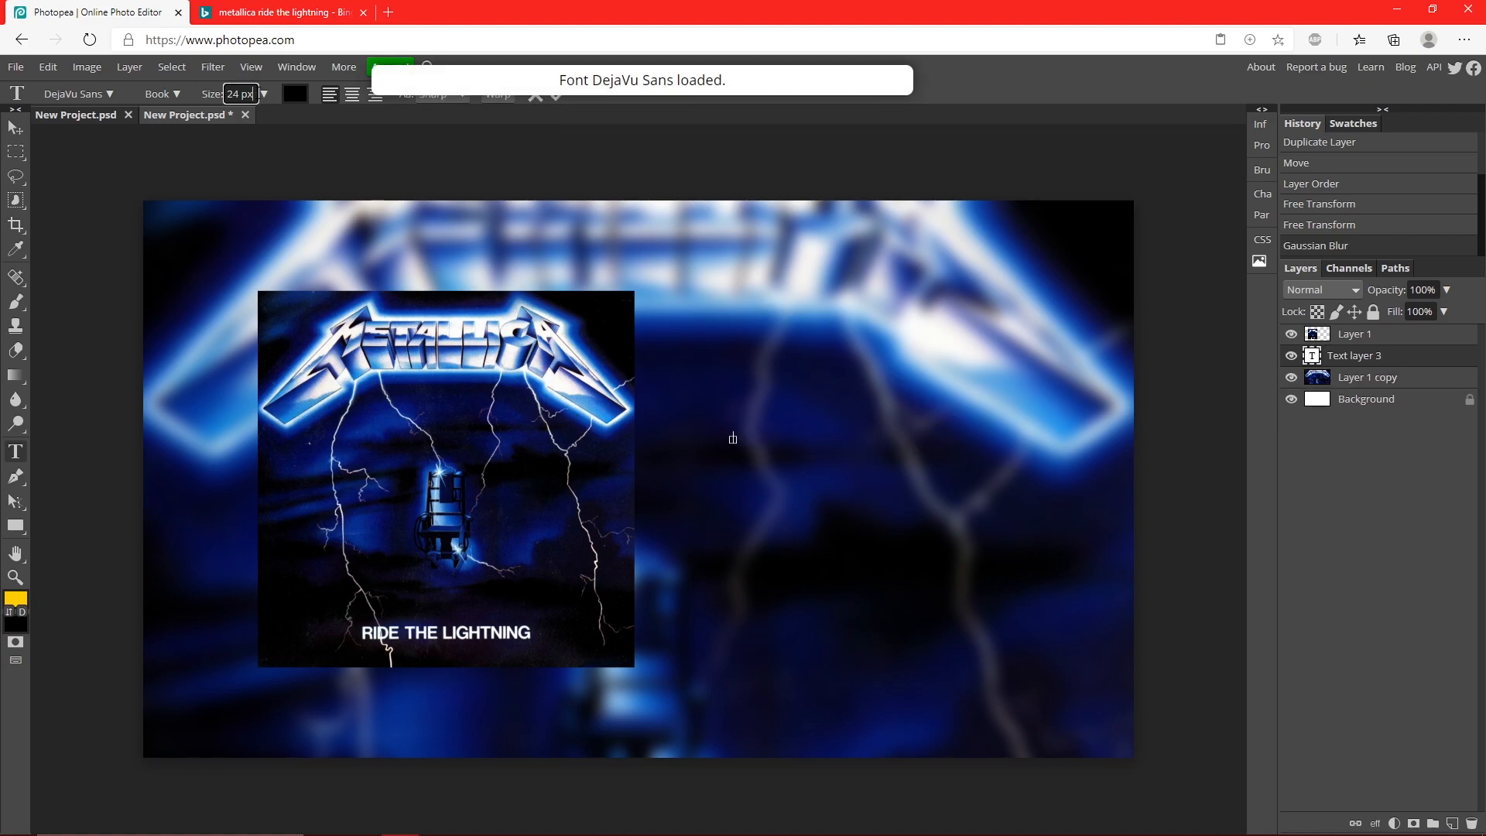
{"action": "left_click", "coordinate": [263, 95]}
{"action": "left_click_drag", "start_coordinate": [253, 118], "coordinate": [267, 118]}
{"action": "left_click", "coordinate": [295, 94]}
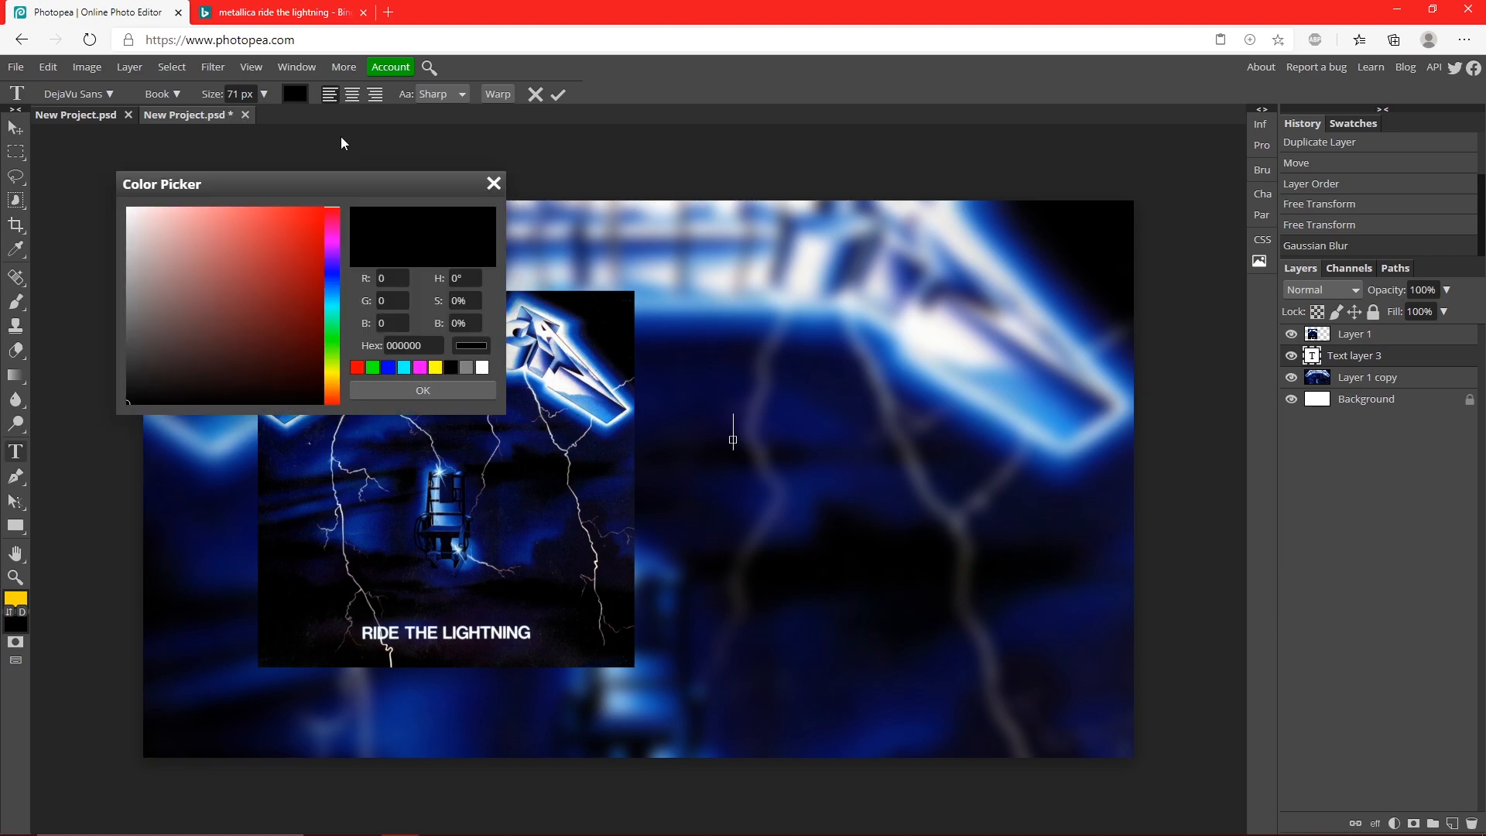
{"action": "left_click_drag", "start_coordinate": [174, 256], "coordinate": [122, 207]}
{"action": "left_click", "coordinate": [436, 390]}
{"action": "type", "text": "Ri"}
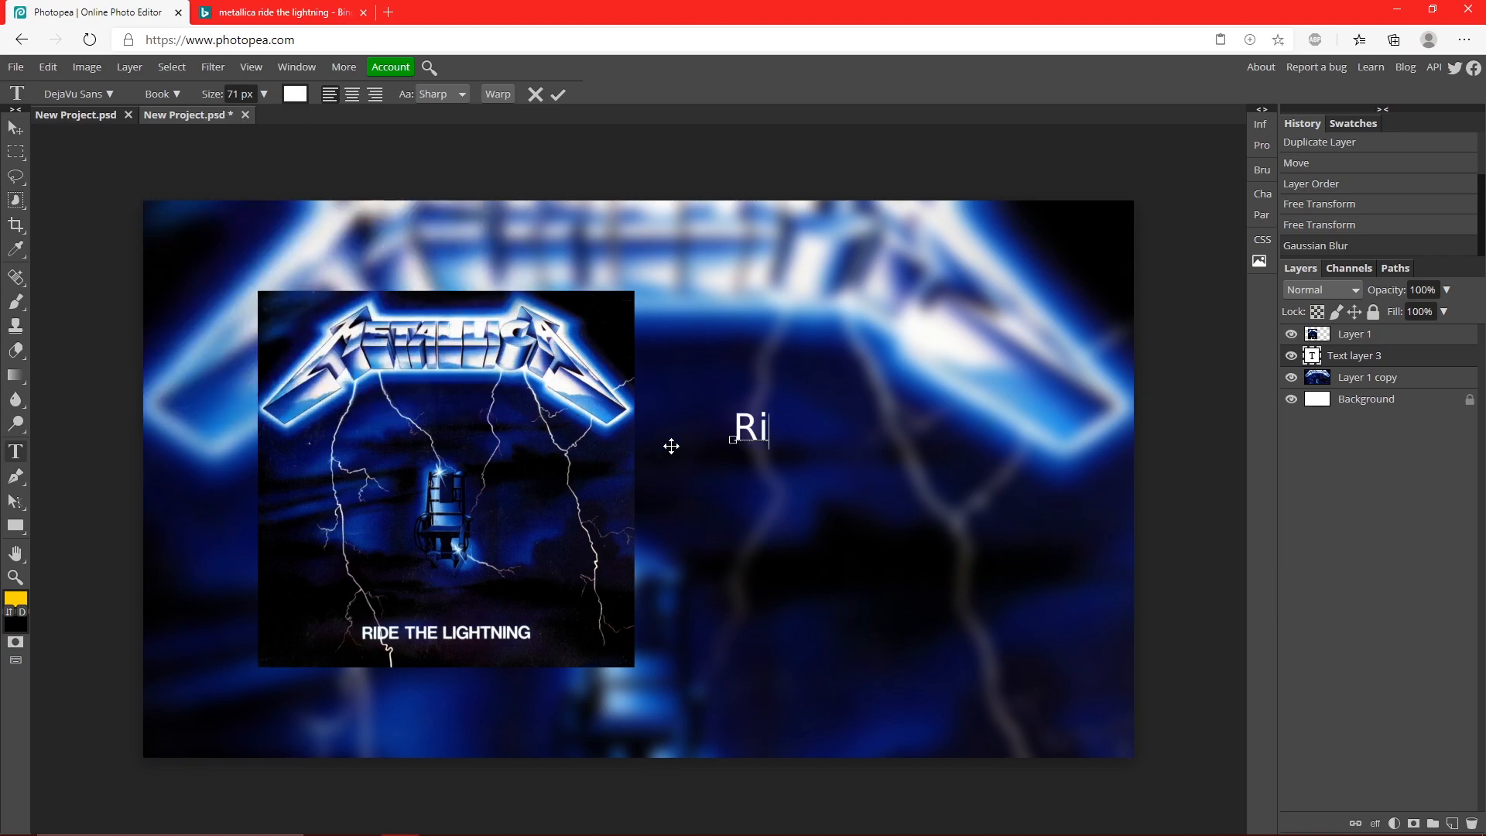
{"action": "type", "text": "de the lightni"}
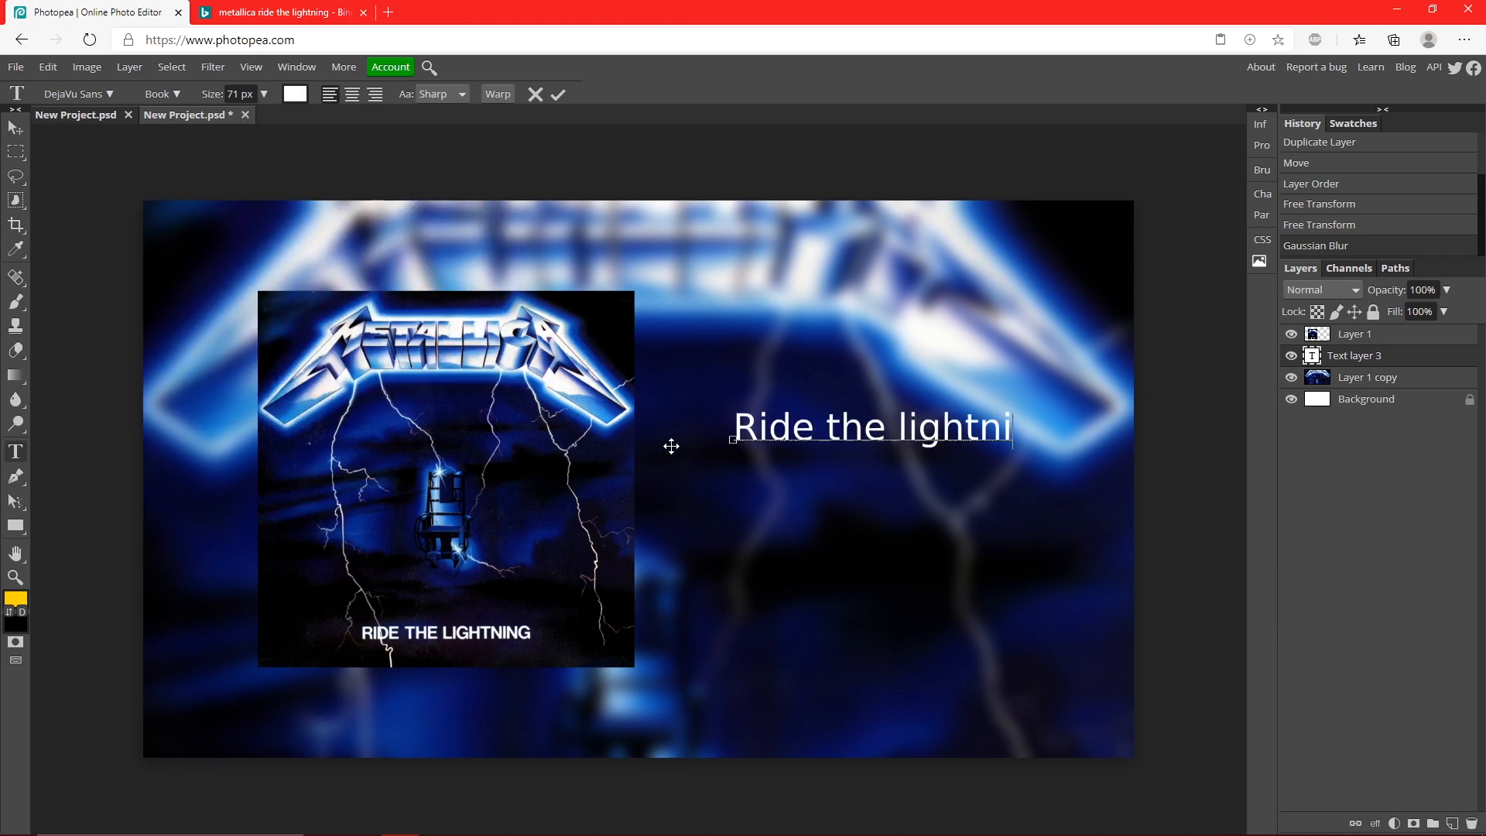
{"action": "type", "text": "ng "}
{"action": "type", "text": "Cove"}
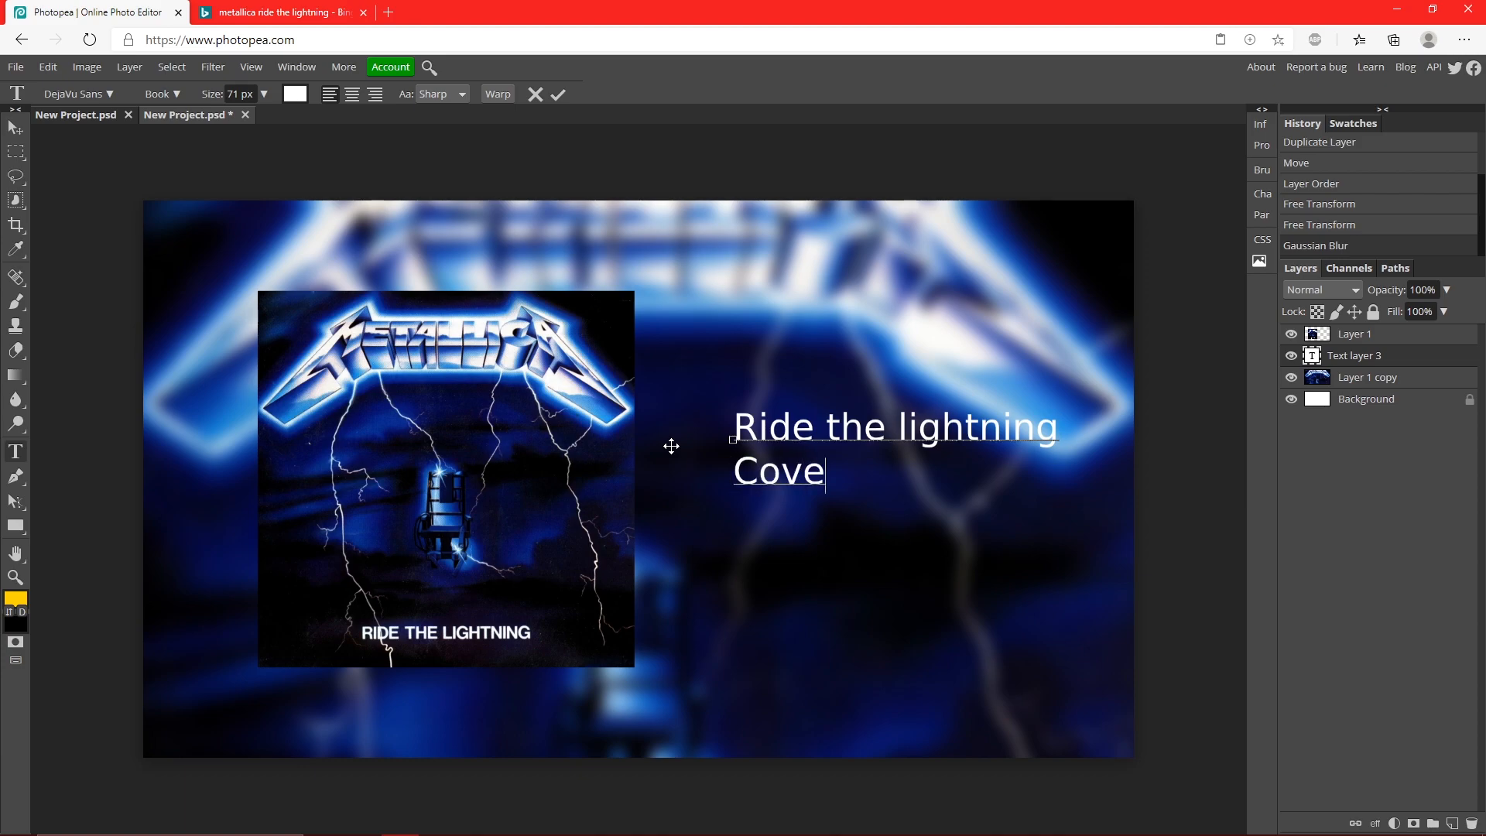
{"action": "type", "text": "r"}
Center-align and commit the 'Ride the lightning Cover' caption, then move it into the right half
{"action": "key", "text": "ctrl+a"}
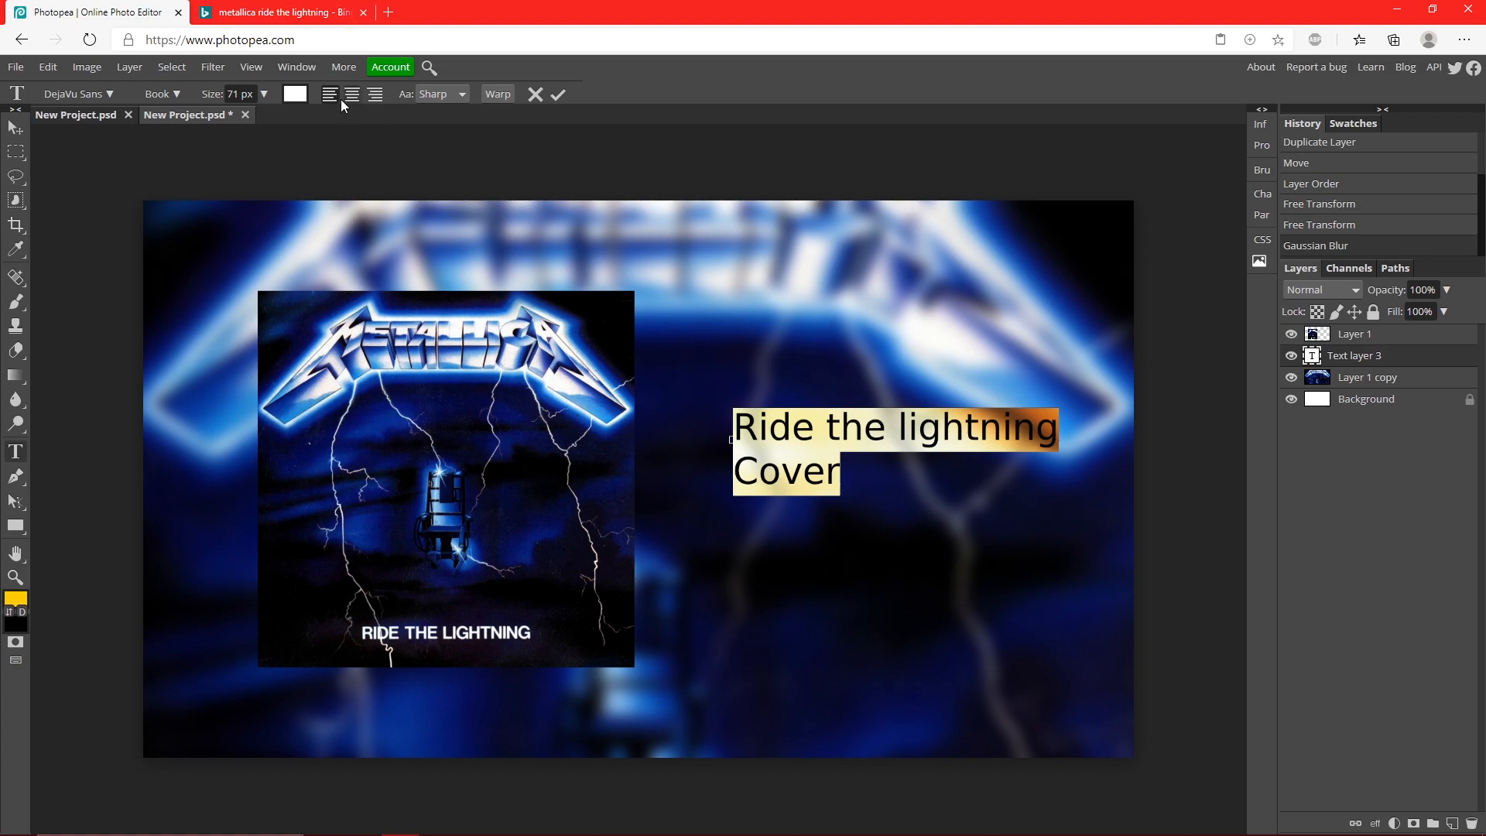
{"action": "left_click", "coordinate": [350, 96]}
{"action": "left_click", "coordinate": [558, 94]}
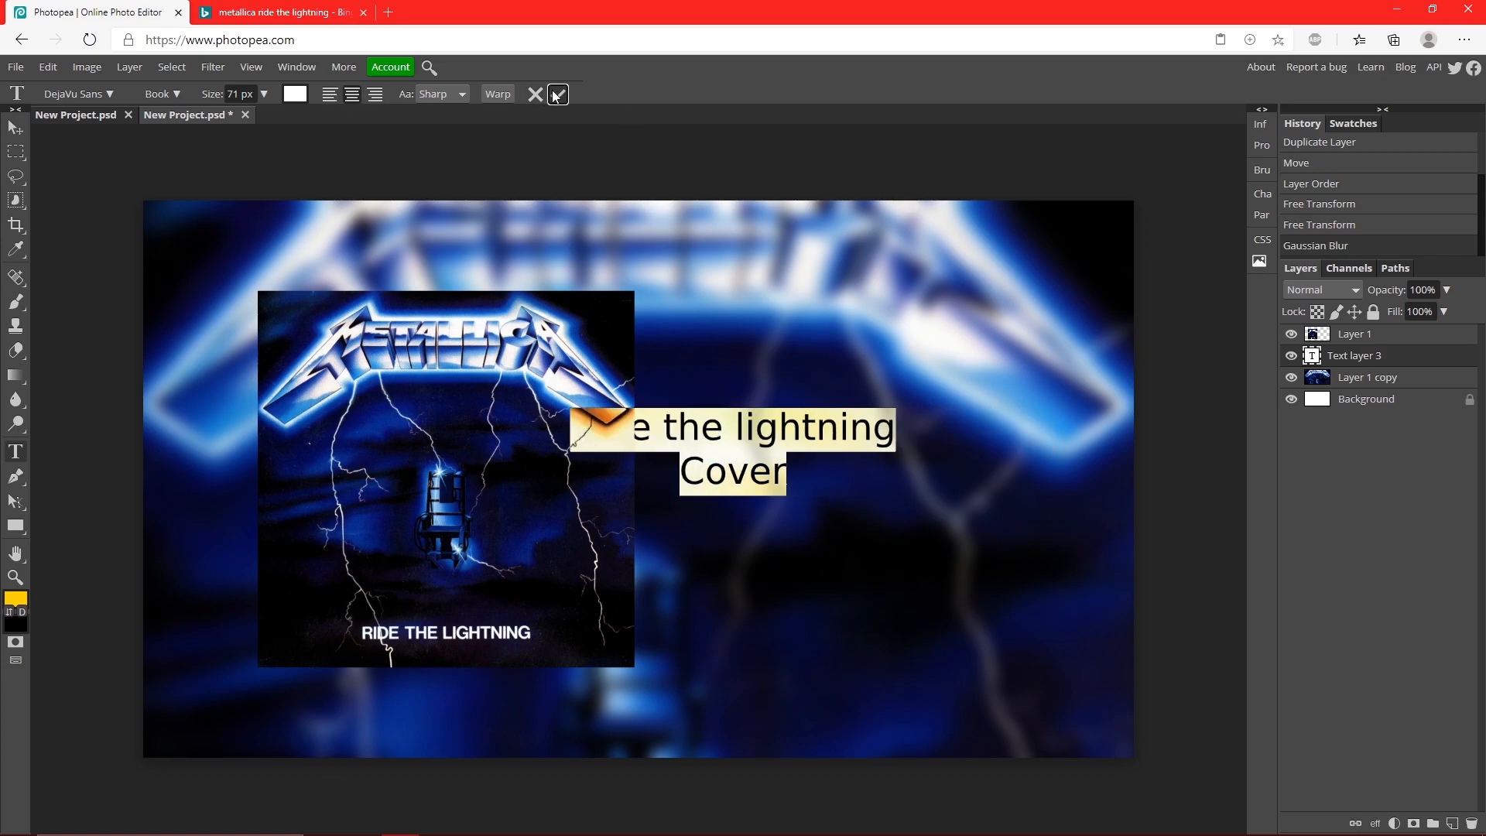
{"action": "left_click", "coordinate": [16, 130]}
{"action": "left_click_drag", "start_coordinate": [682, 455], "coordinate": [831, 485]}
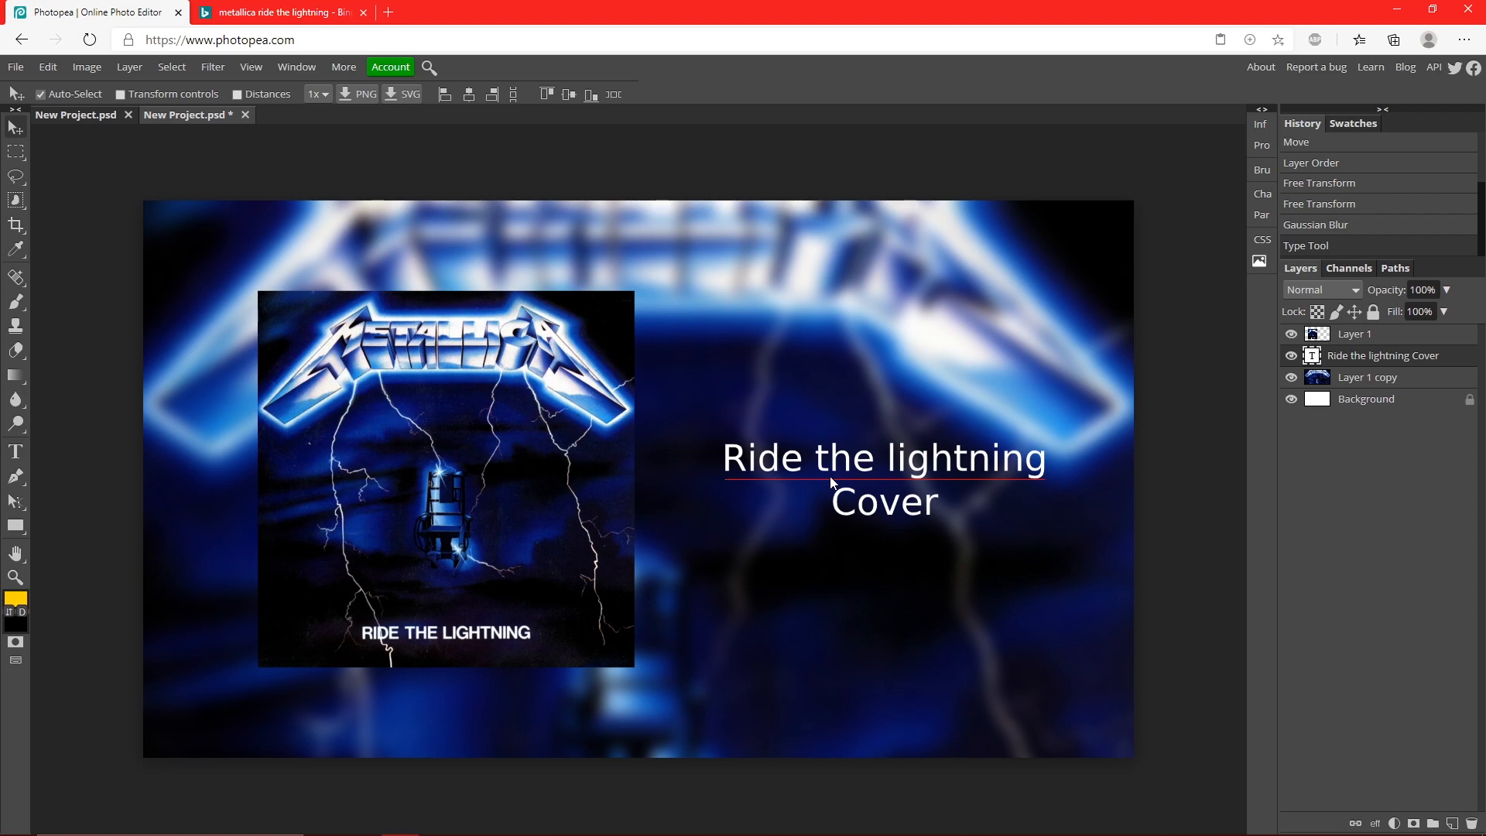
Dismiss the caption's layer style settings and return to editing its text
{"action": "double_click", "coordinate": [1448, 355]}
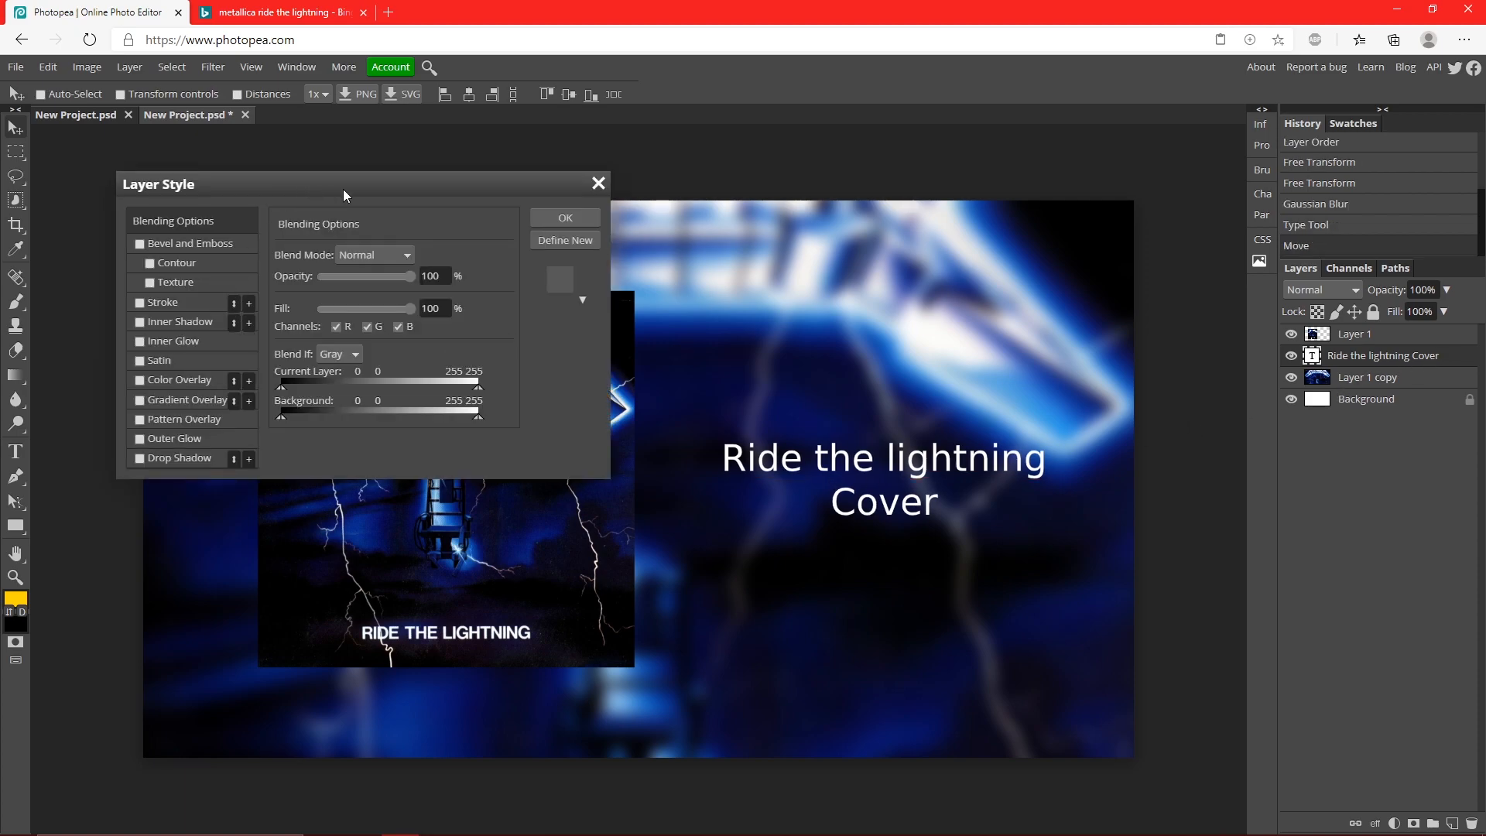
{"action": "left_click", "coordinate": [601, 183]}
{"action": "double_click", "coordinate": [802, 462]}
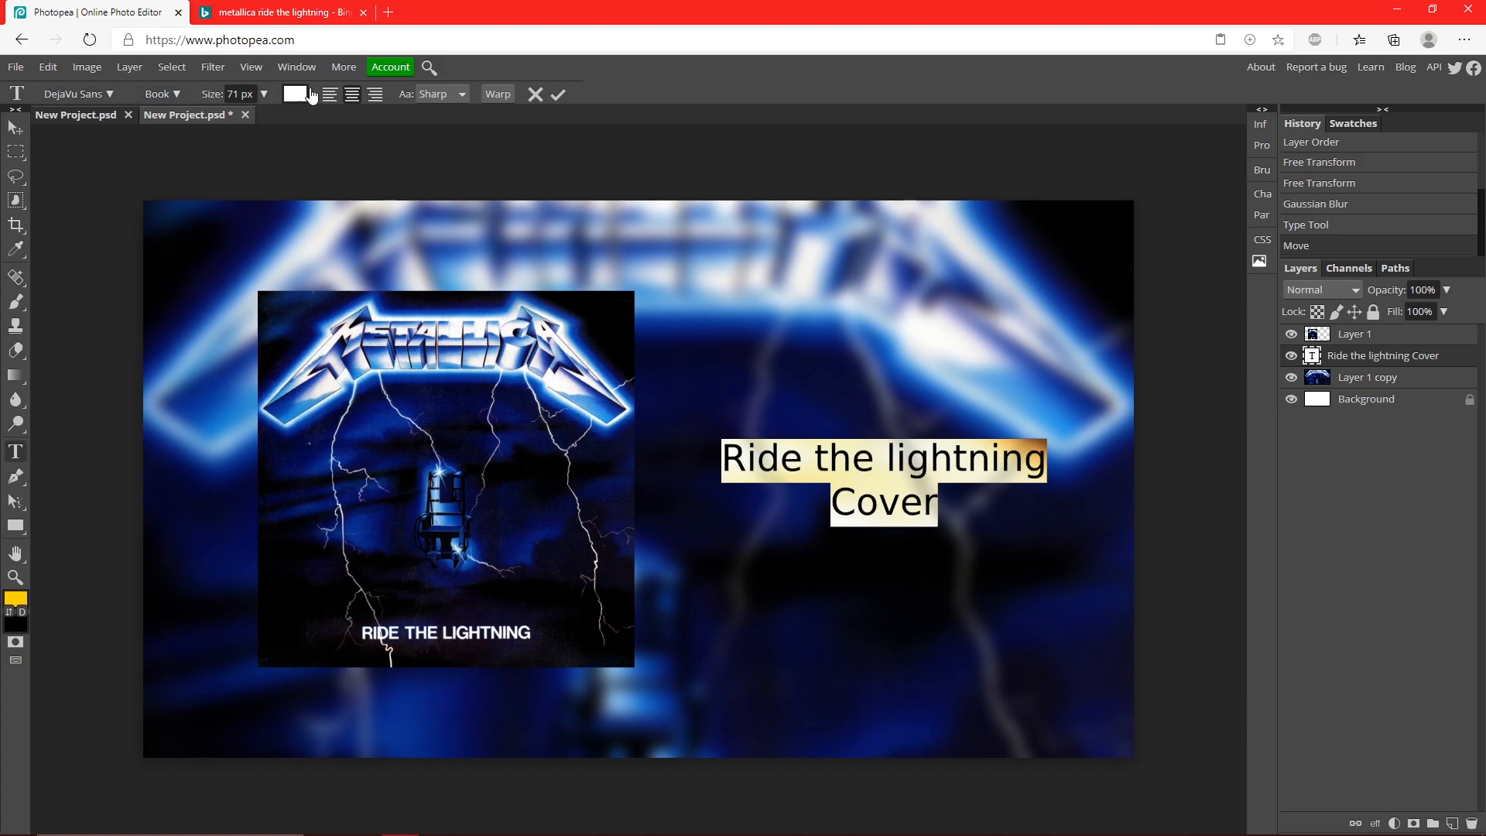
Try the Concert One and College Semi condensed fonts on the caption
{"action": "left_click", "coordinate": [73, 93]}
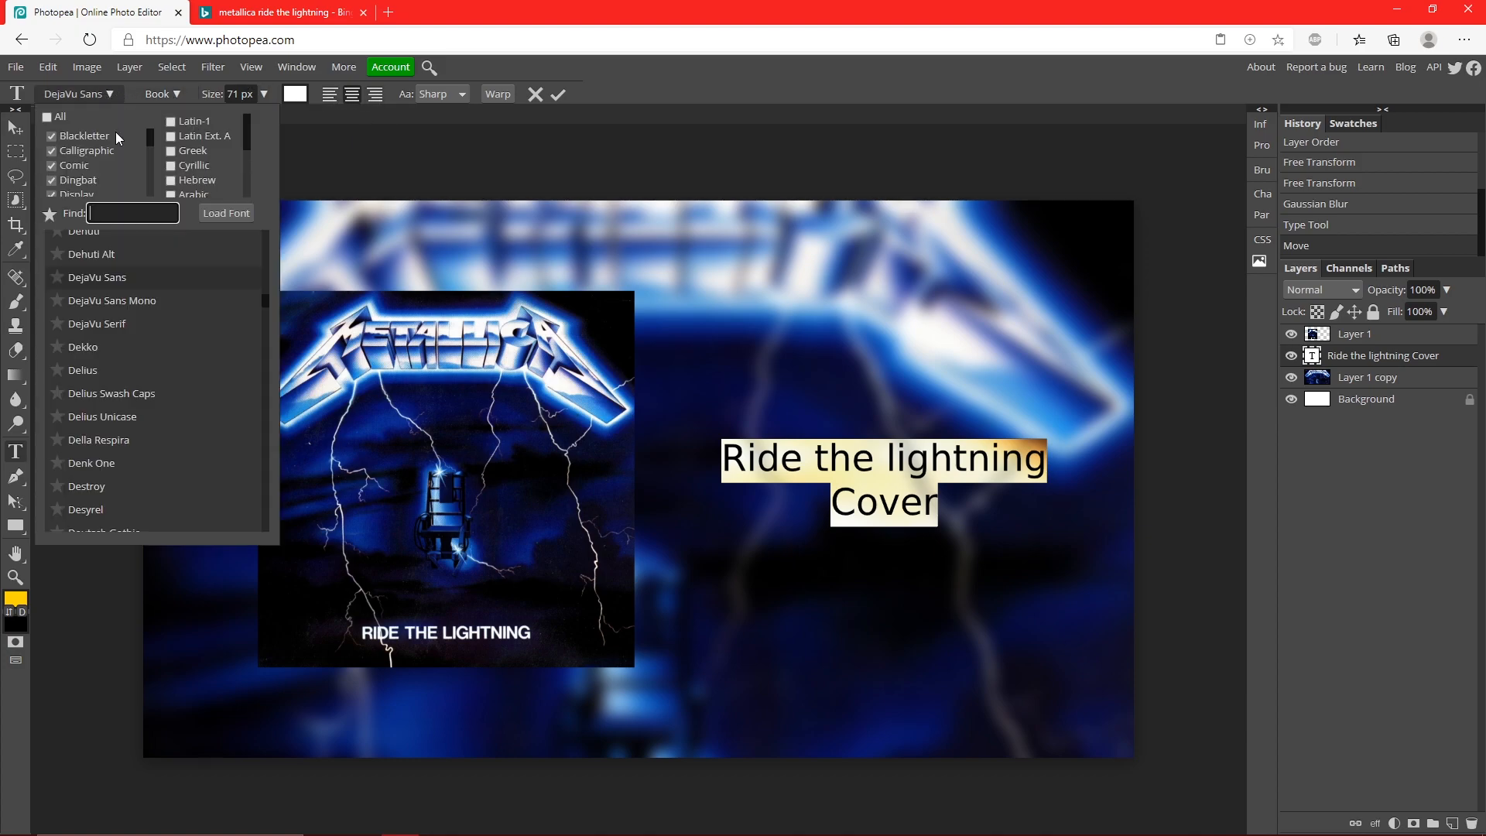
{"action": "scroll", "coordinate": [212, 382], "scroll_direction": "up", "scroll_amount": 3}
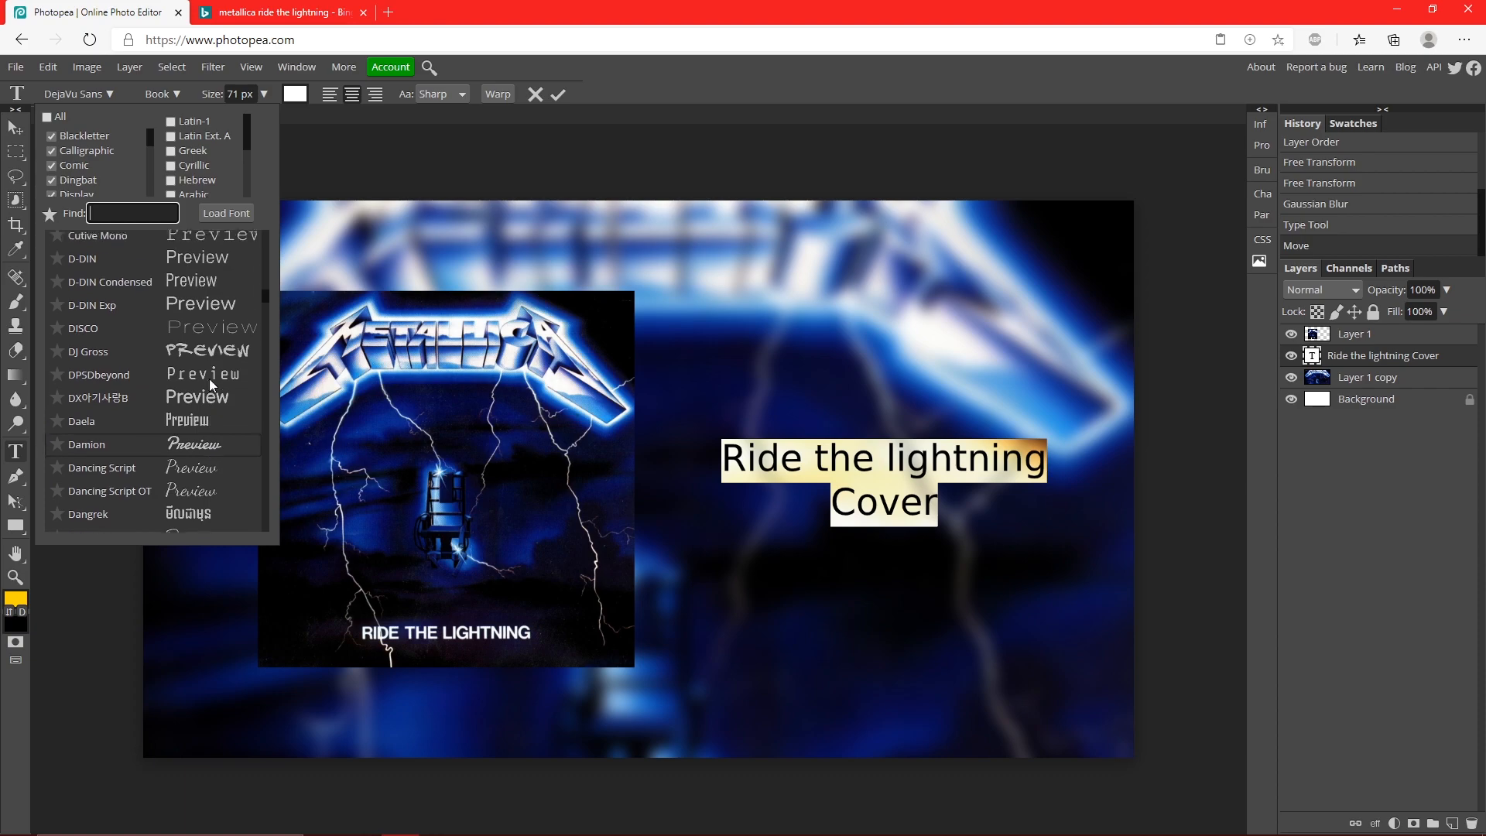
{"action": "scroll", "coordinate": [211, 379], "scroll_direction": "up", "scroll_amount": 3}
{"action": "scroll", "coordinate": [210, 377], "scroll_direction": "up", "scroll_amount": 2}
{"action": "scroll", "coordinate": [209, 377], "scroll_direction": "up", "scroll_amount": 3}
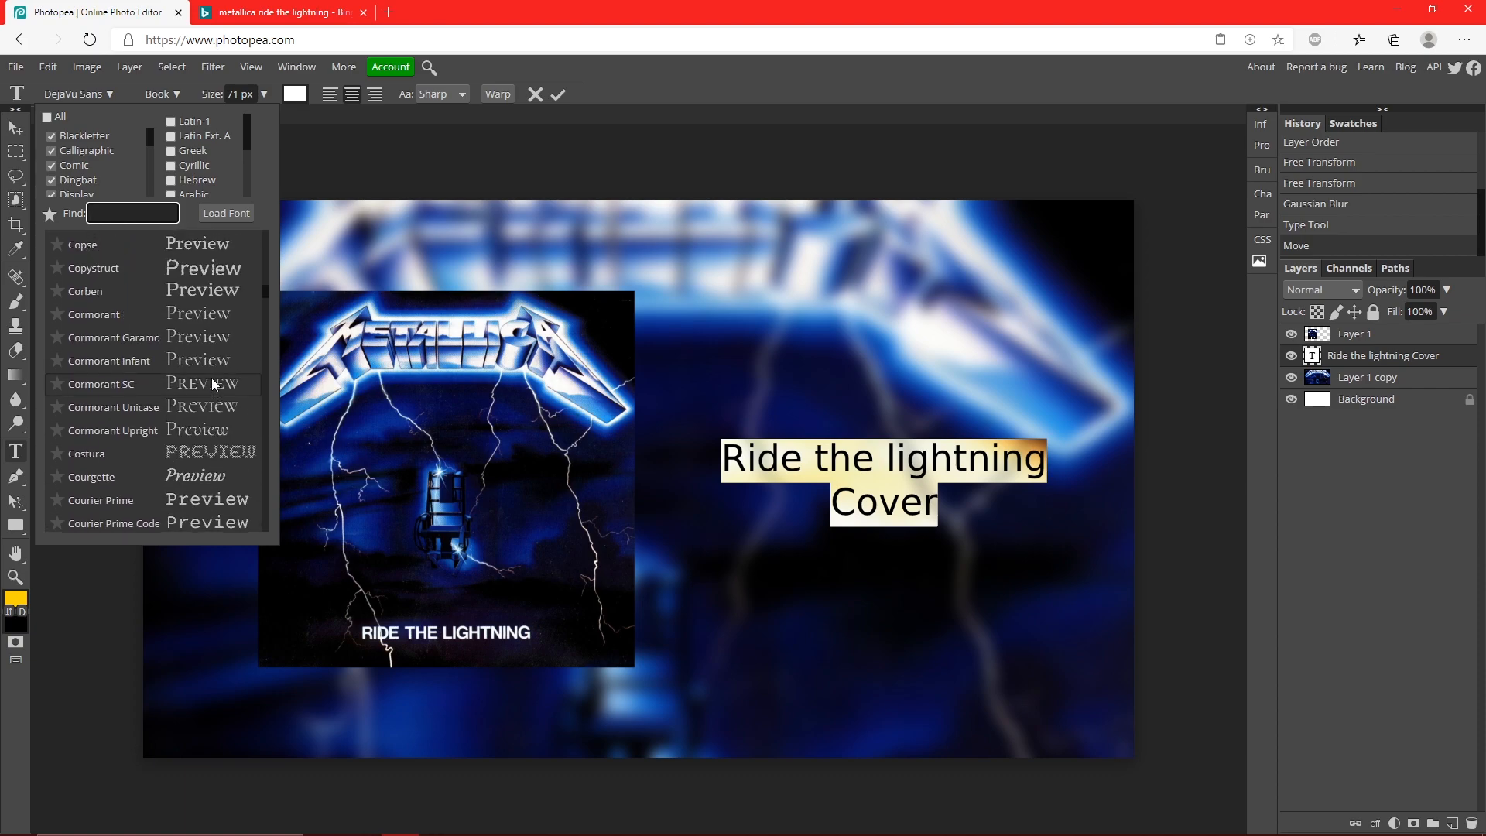
{"action": "scroll", "coordinate": [227, 389], "scroll_direction": "up", "scroll_amount": 2}
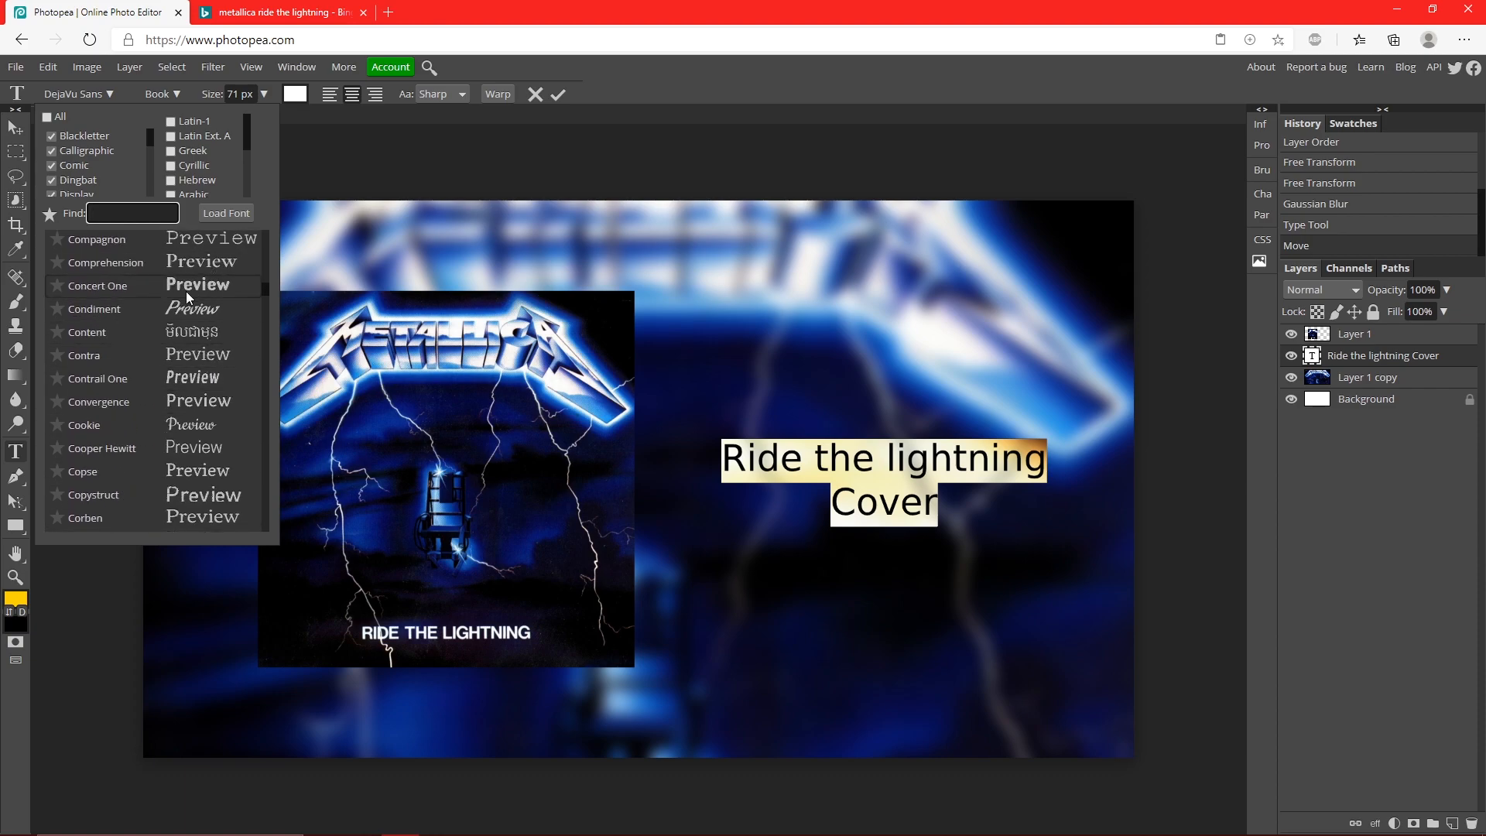
{"action": "scroll", "coordinate": [187, 292], "scroll_direction": "up", "scroll_amount": 3}
{"action": "left_click", "coordinate": [208, 518]}
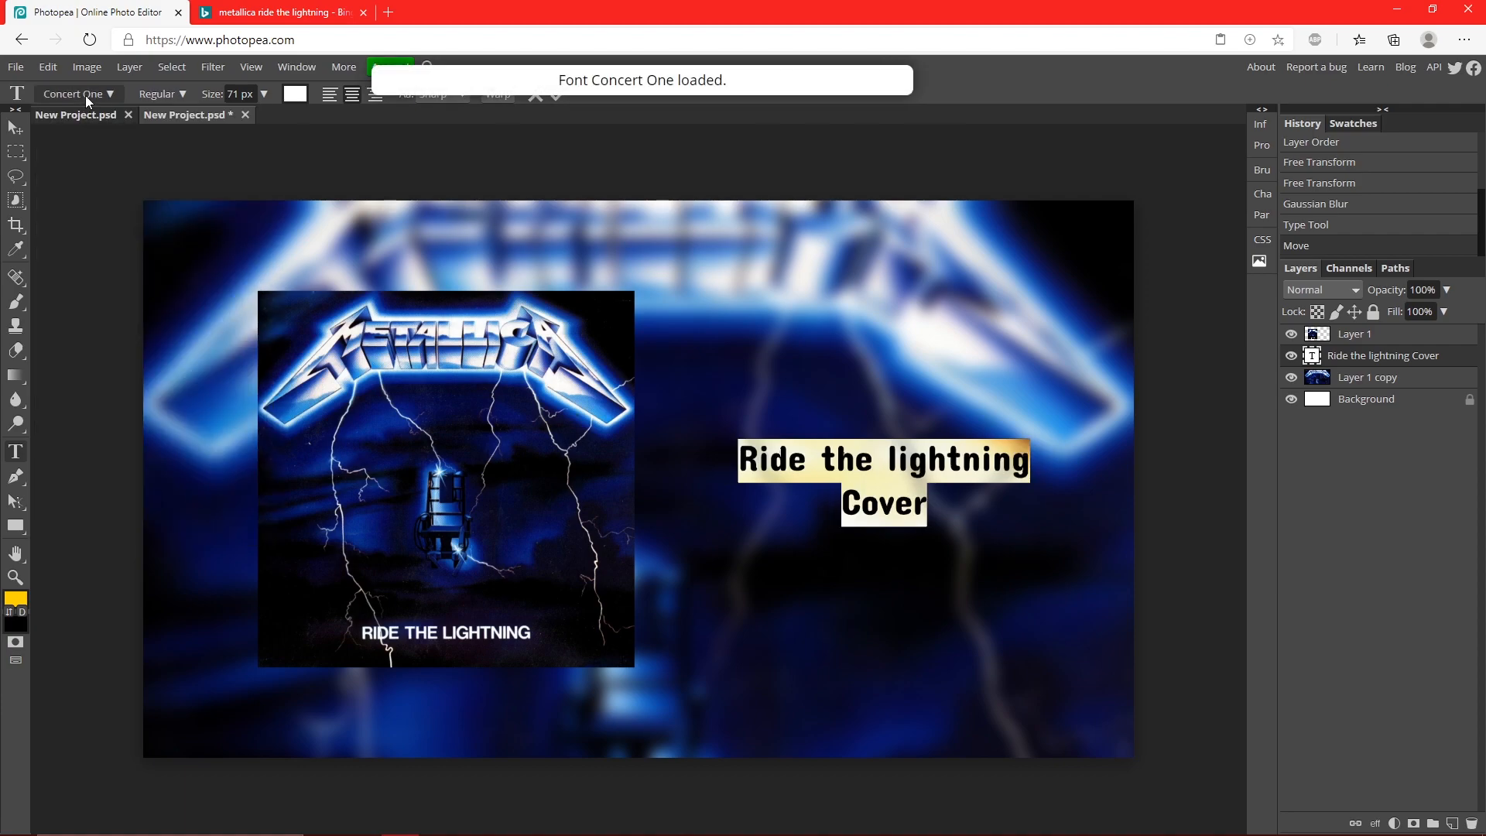
{"action": "left_click", "coordinate": [85, 95]}
{"action": "scroll", "coordinate": [191, 356], "scroll_direction": "up", "scroll_amount": 2}
{"action": "left_click", "coordinate": [198, 315]}
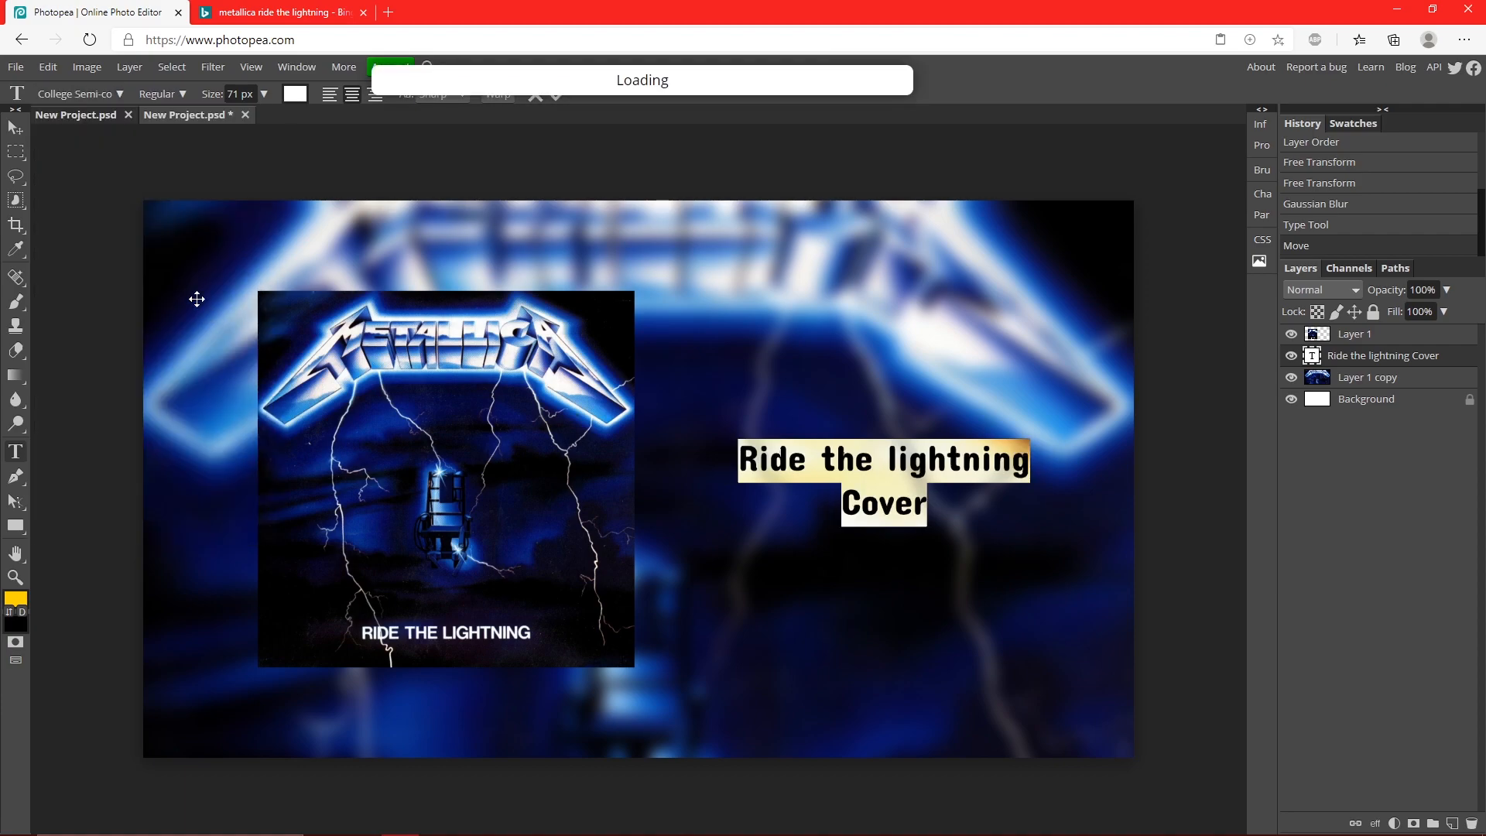
Set the caption in the distressed Capture it font and enlarge it to about 85 px
{"action": "left_click", "coordinate": [95, 99]}
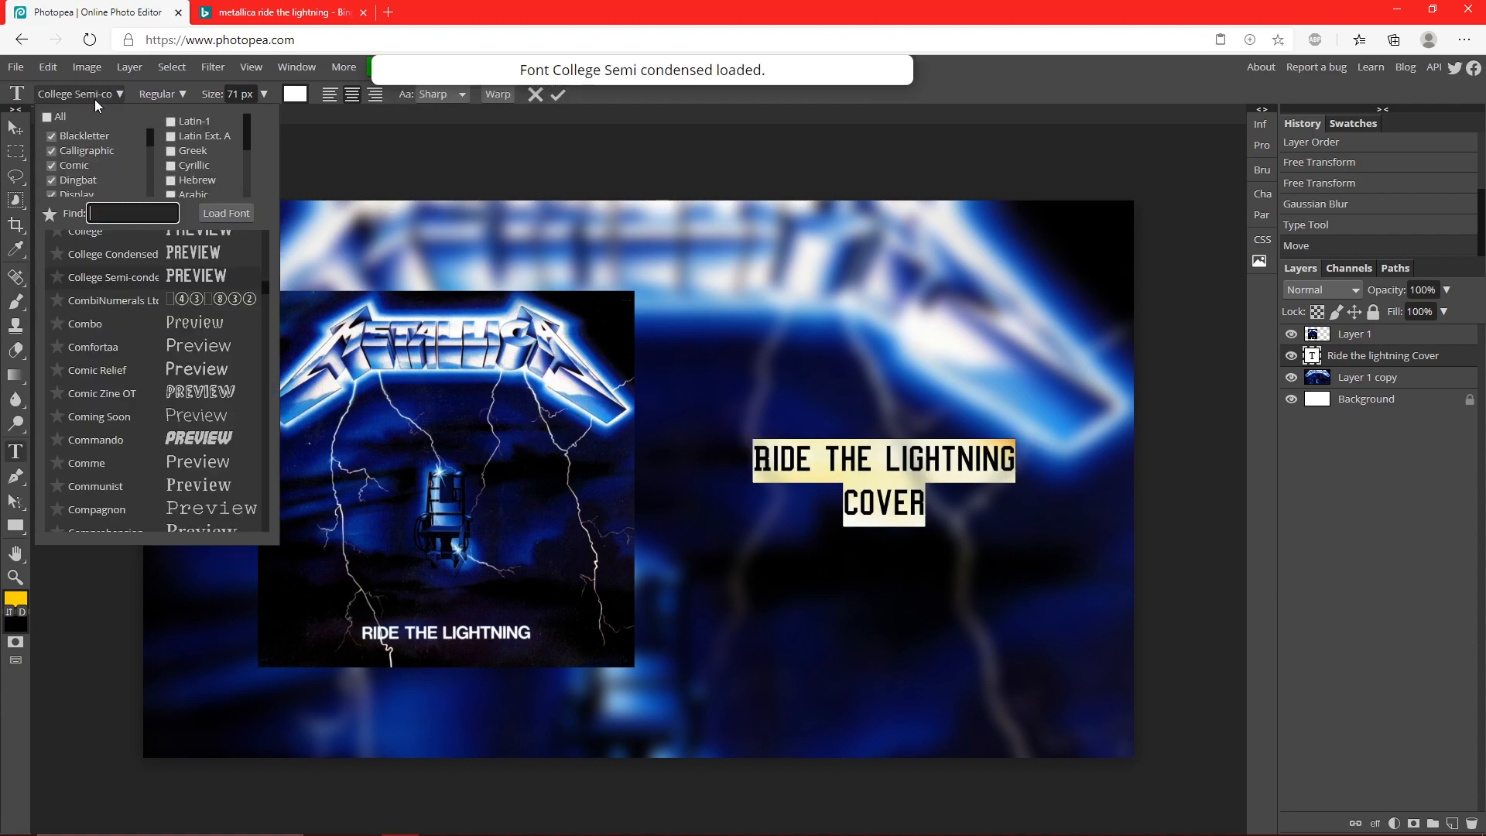
{"action": "scroll", "coordinate": [175, 325], "scroll_direction": "up", "scroll_amount": 2}
{"action": "scroll", "coordinate": [238, 346], "scroll_direction": "up", "scroll_amount": 2}
{"action": "scroll", "coordinate": [234, 340], "scroll_direction": "up", "scroll_amount": 2}
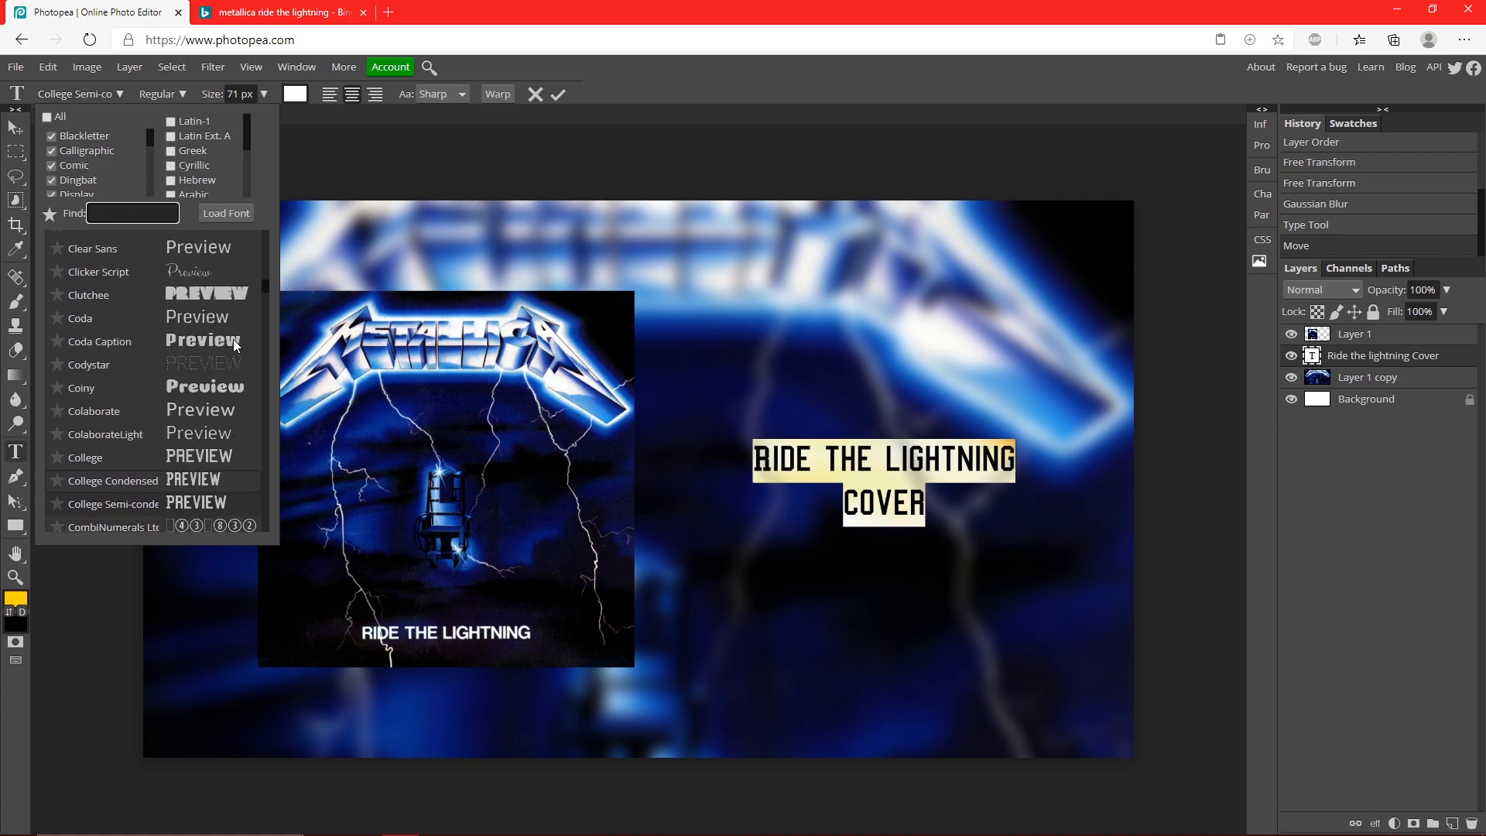
{"action": "scroll", "coordinate": [234, 339], "scroll_direction": "up", "scroll_amount": 2}
{"action": "scroll", "coordinate": [234, 339], "scroll_direction": "up", "scroll_amount": 1}
{"action": "scroll", "coordinate": [234, 344], "scroll_direction": "up", "scroll_amount": 2}
{"action": "scroll", "coordinate": [248, 360], "scroll_direction": "up", "scroll_amount": 2}
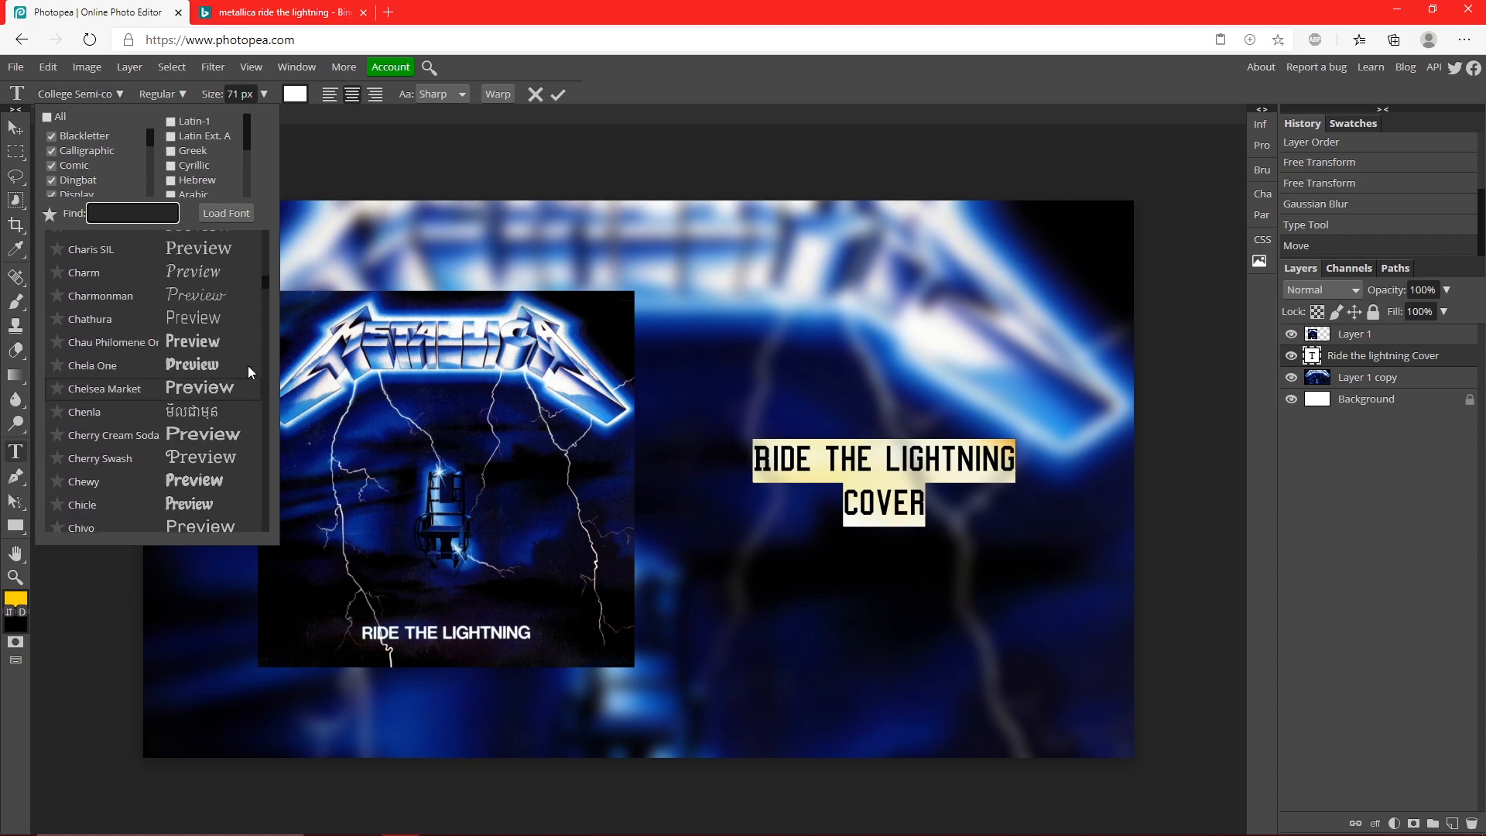
{"action": "scroll", "coordinate": [248, 365], "scroll_direction": "up", "scroll_amount": 2}
{"action": "scroll", "coordinate": [248, 368], "scroll_direction": "up", "scroll_amount": 1}
{"action": "scroll", "coordinate": [240, 370], "scroll_direction": "up", "scroll_amount": 2}
{"action": "scroll", "coordinate": [239, 372], "scroll_direction": "up", "scroll_amount": 2}
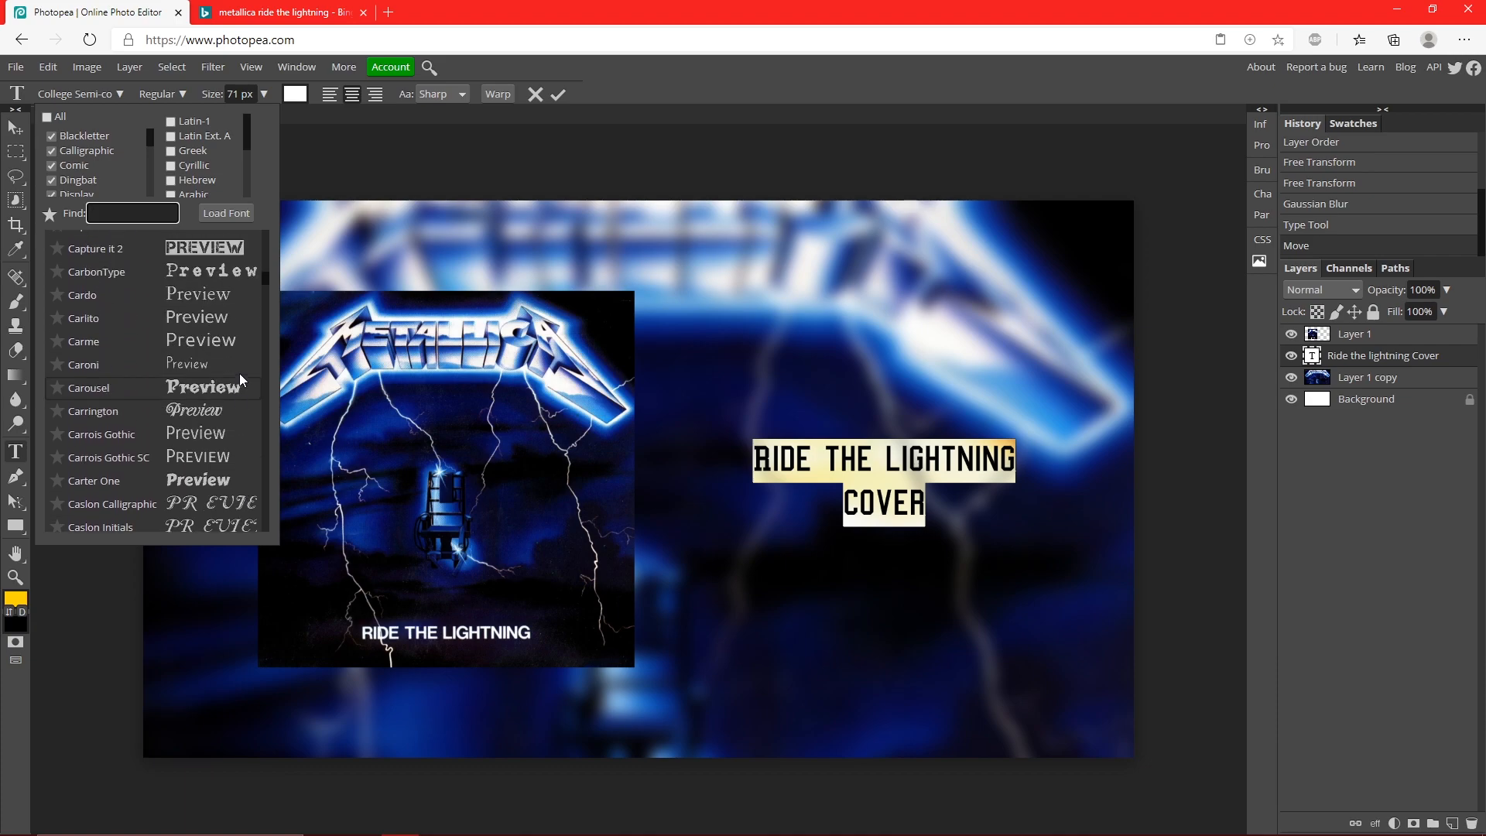
{"action": "scroll", "coordinate": [239, 374], "scroll_direction": "up", "scroll_amount": 2}
{"action": "left_click", "coordinate": [240, 374]}
{"action": "left_click", "coordinate": [264, 94]}
{"action": "left_click_drag", "start_coordinate": [233, 117], "coordinate": [255, 117]}
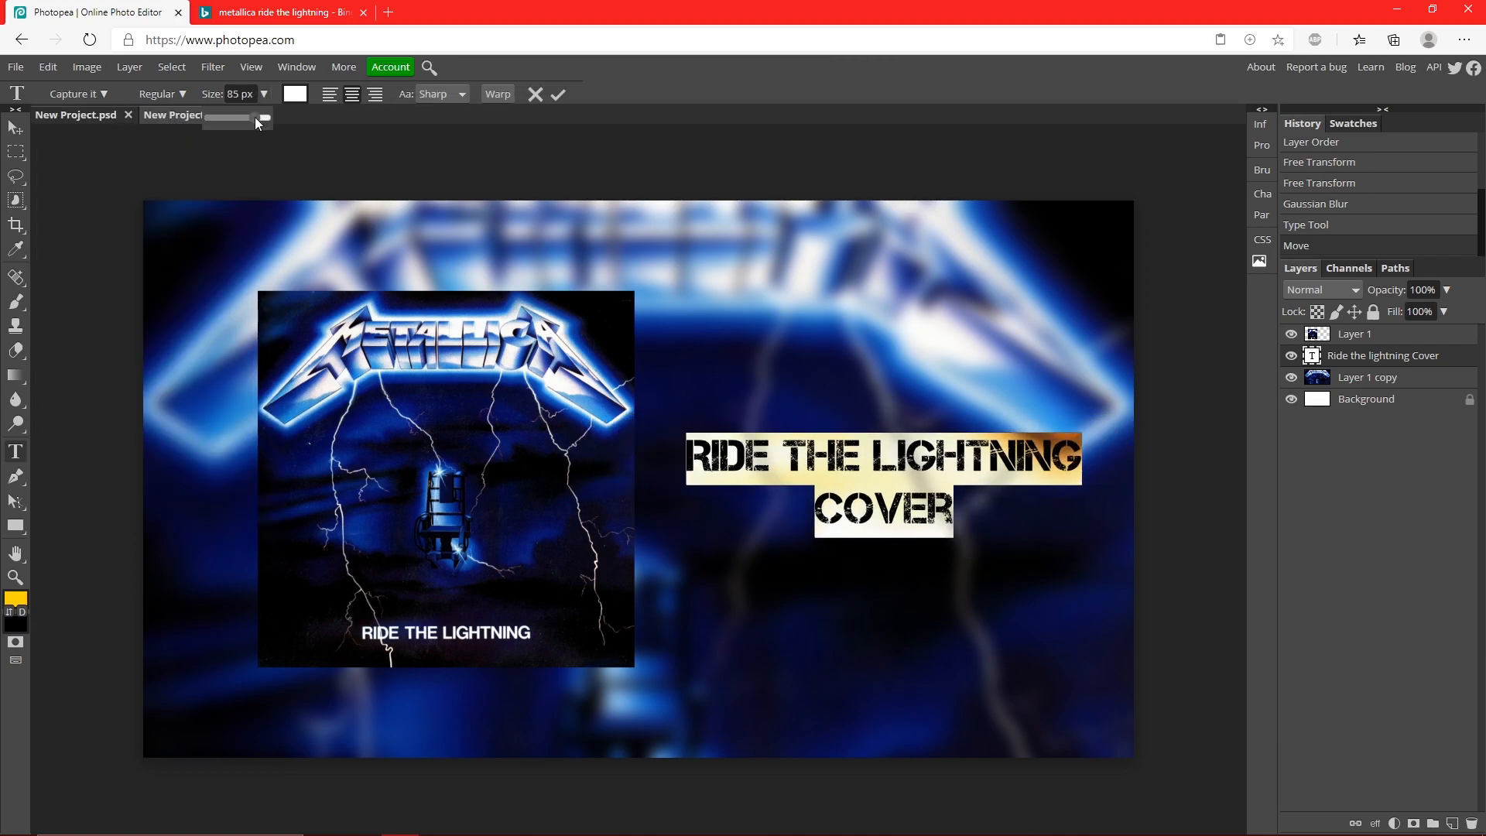
Commit the caption, nudge it slightly right, then undo the nudge
{"action": "left_click", "coordinate": [557, 94]}
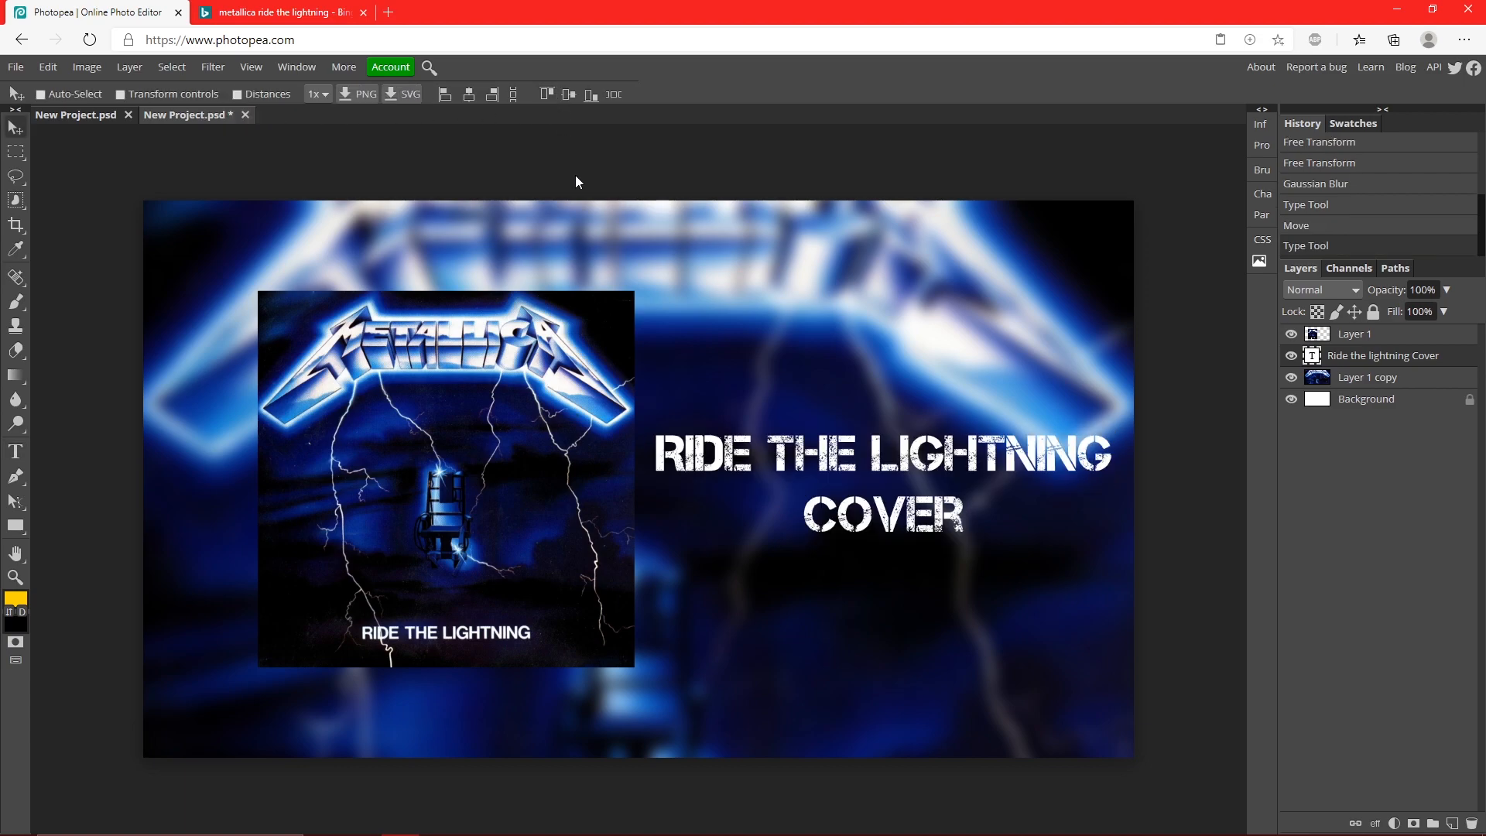
{"action": "left_click_drag", "start_coordinate": [893, 469], "coordinate": [882, 472]}
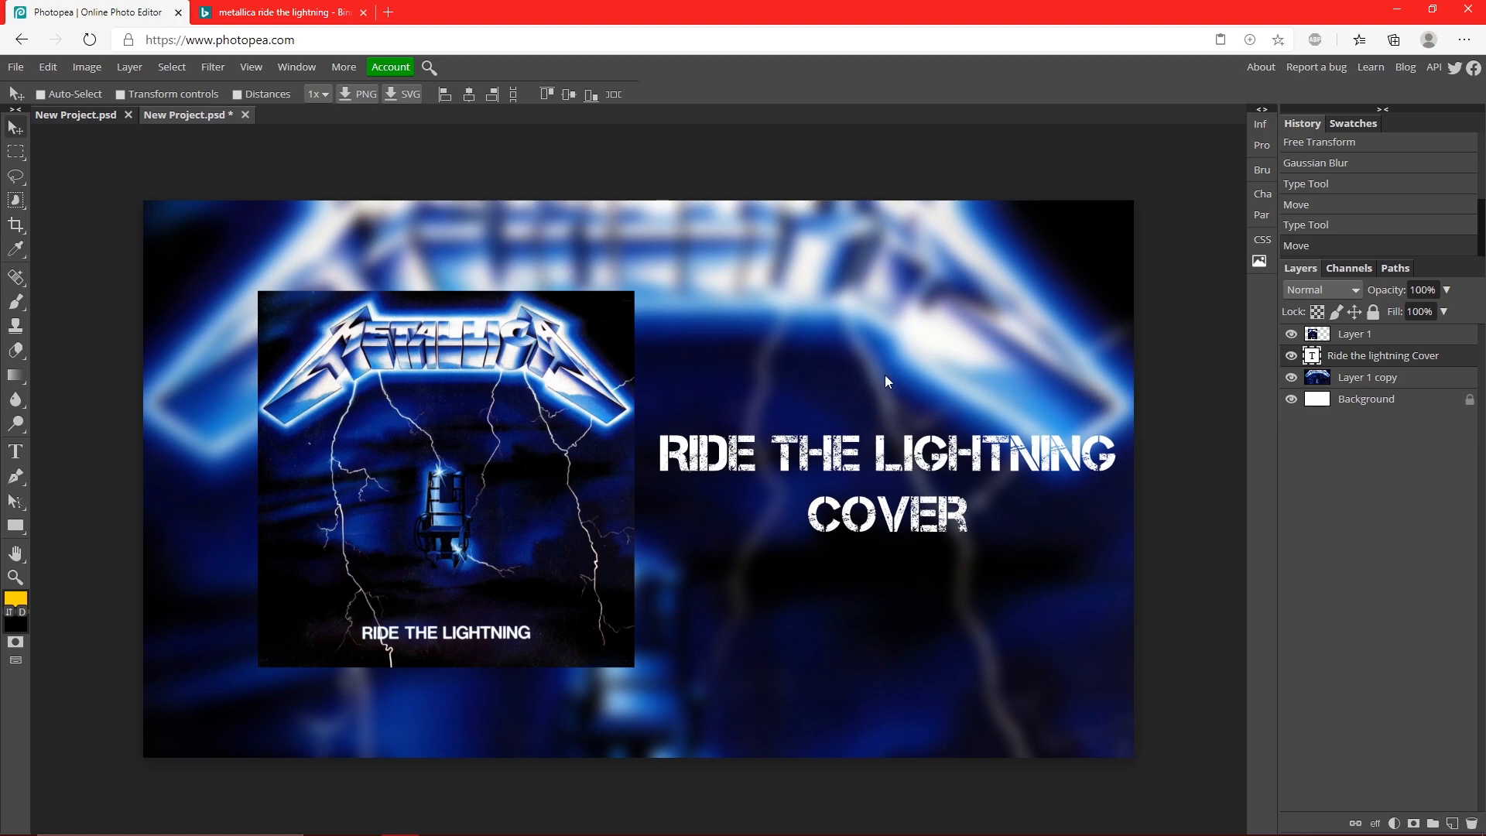
{"action": "key", "text": "Right"}
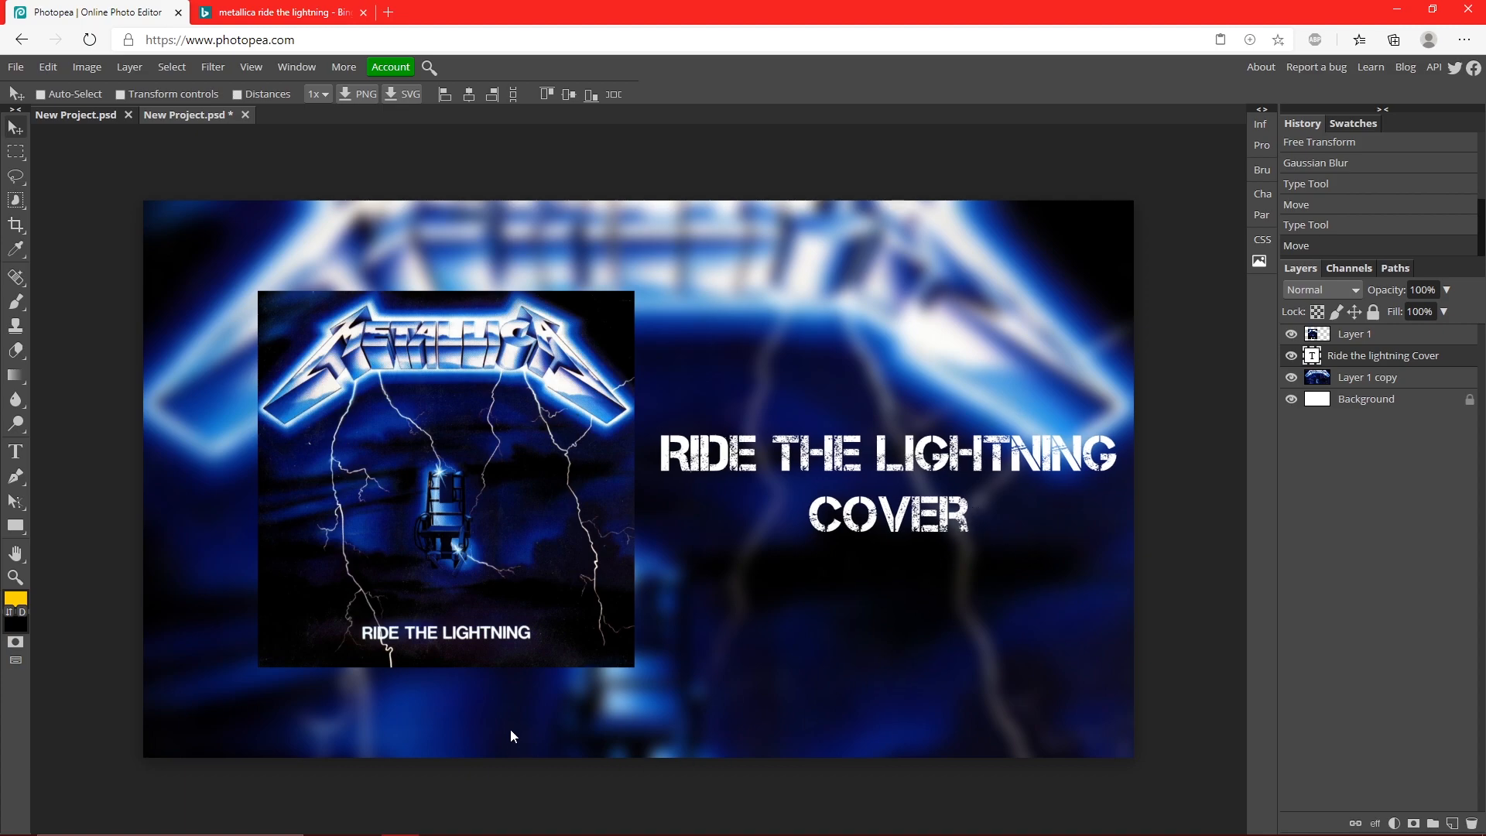
{"action": "key", "text": "ctrl+z"}
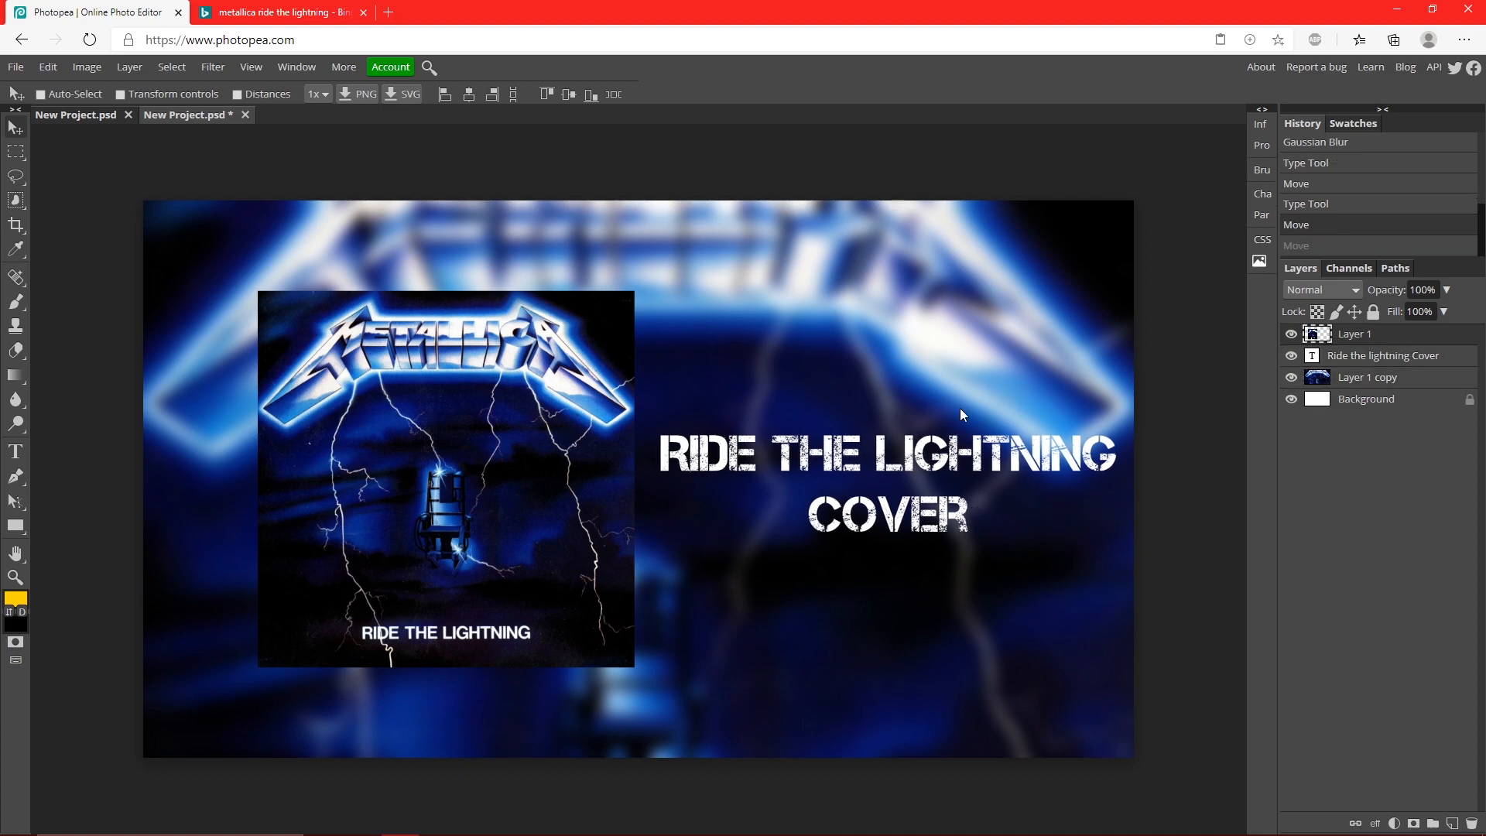
Move the album cover further left and shift the caption slightly left beside it
{"action": "left_click_drag", "start_coordinate": [486, 488], "coordinate": [465, 487]}
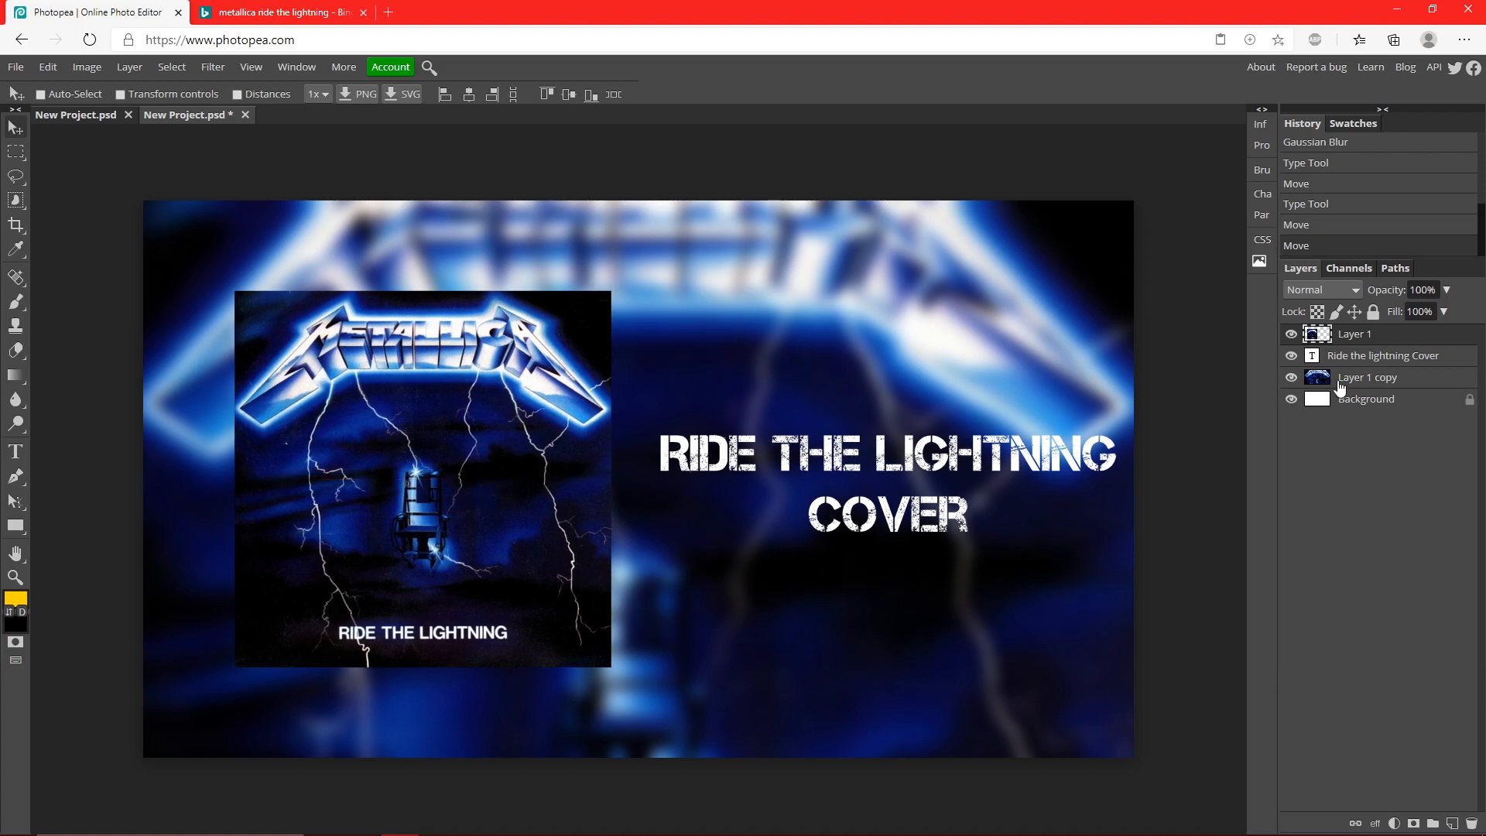
{"action": "left_click_drag", "start_coordinate": [826, 472], "coordinate": [813, 473]}
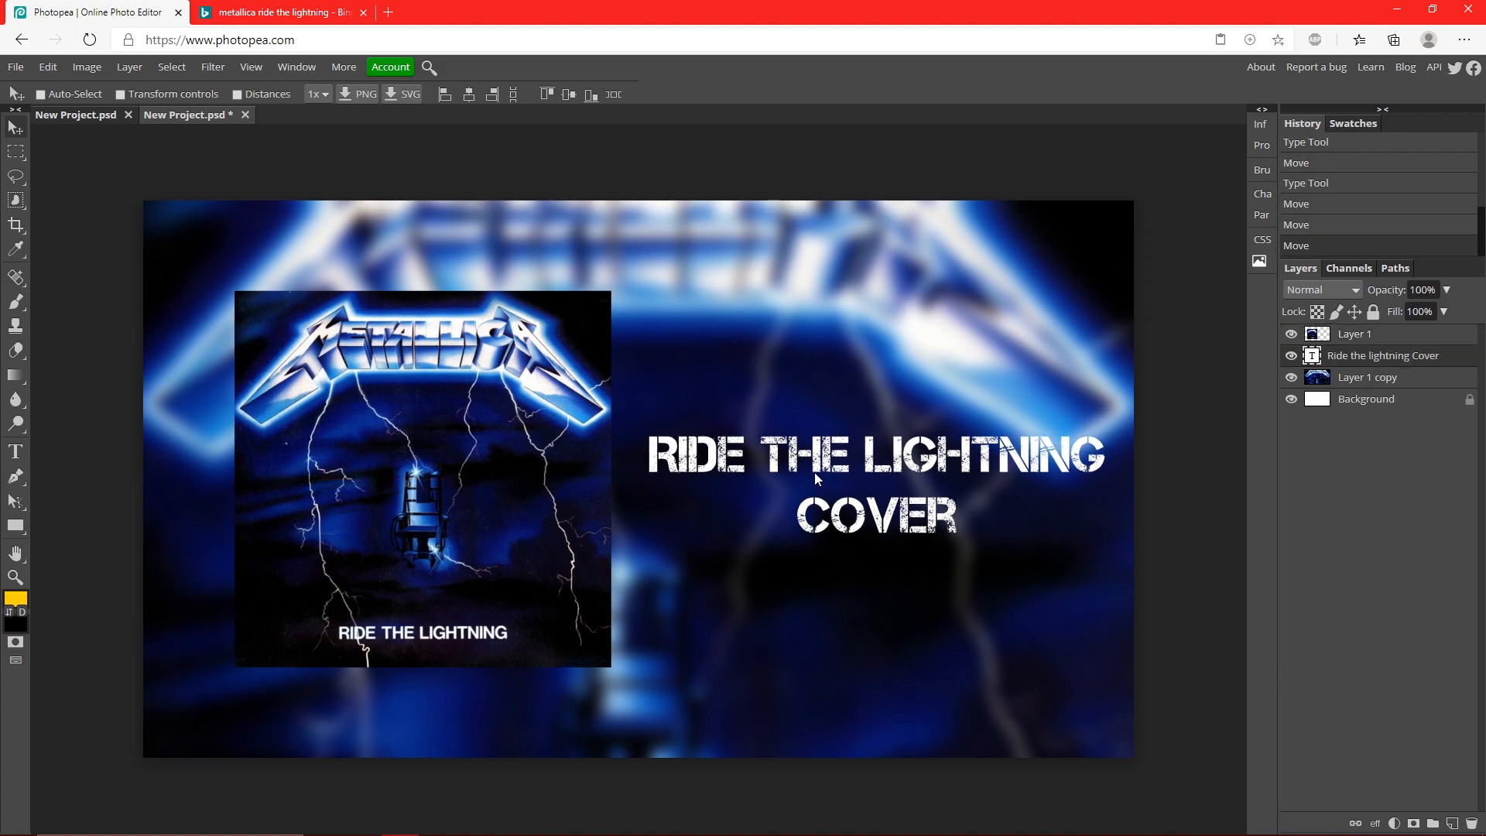